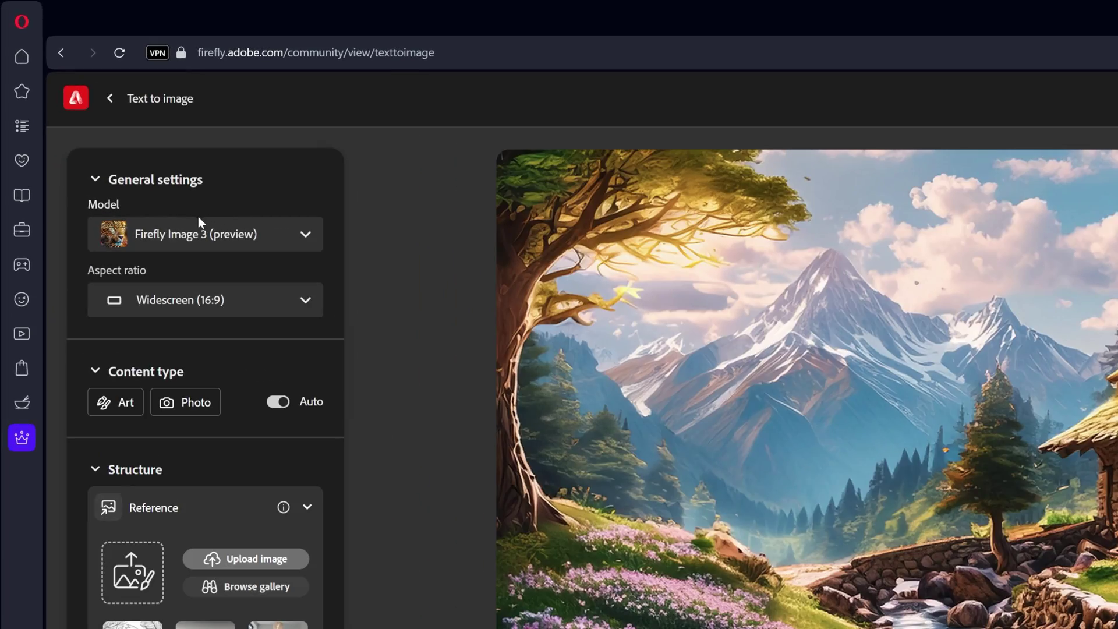
- Keep Firefly Image 3 at Widescreen 16:9 and set the content type to Photo
left_click(111, 138)
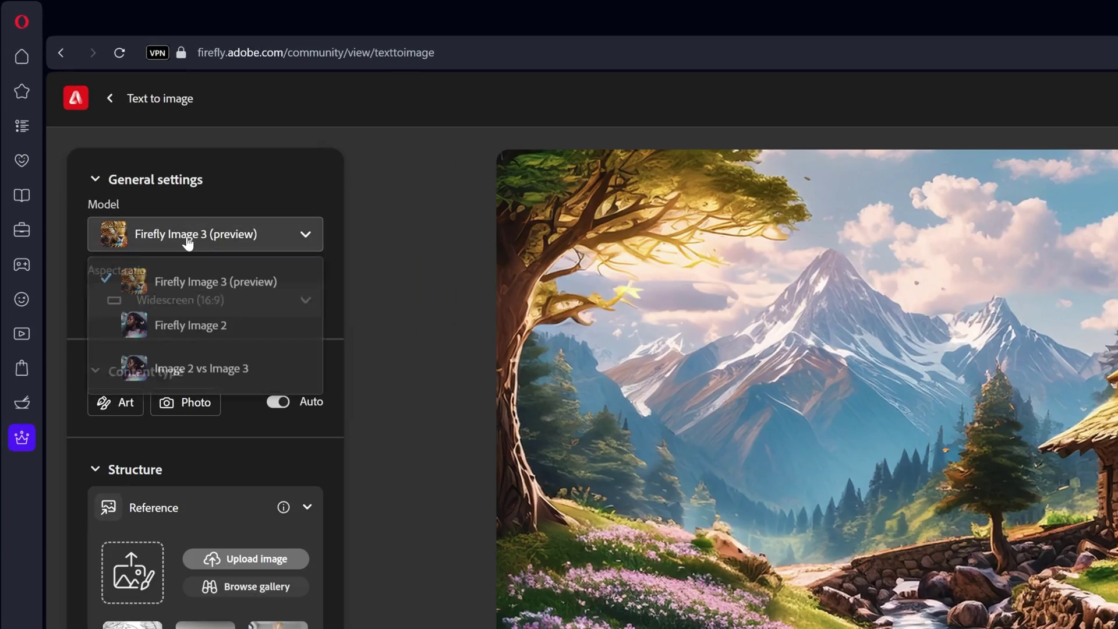
left_click(263, 293)
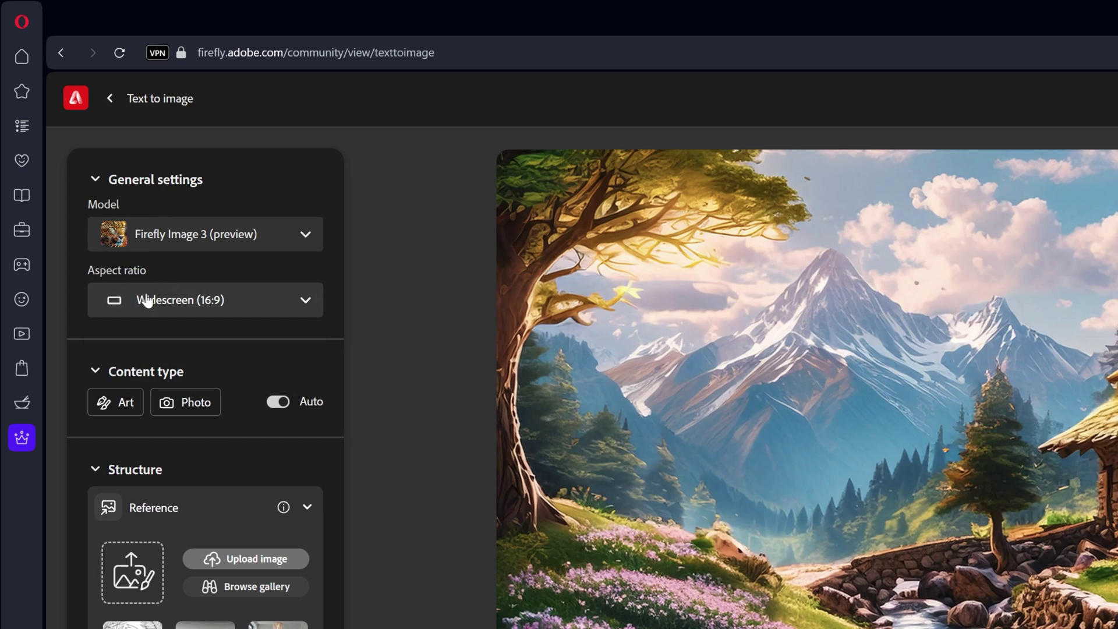
left_click(196, 302)
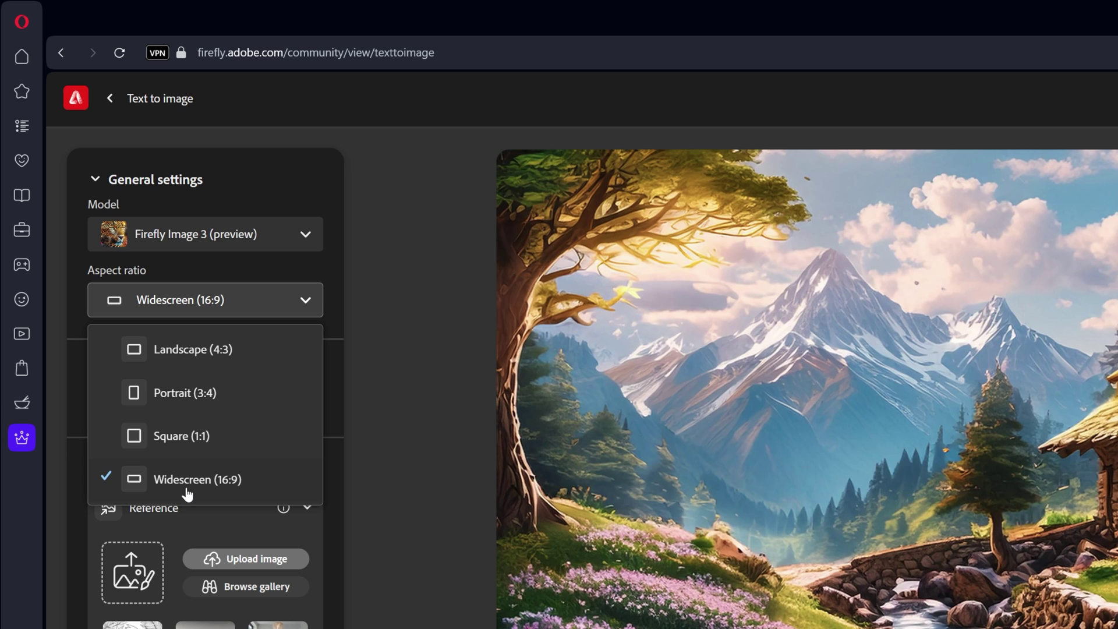
left_click(223, 488)
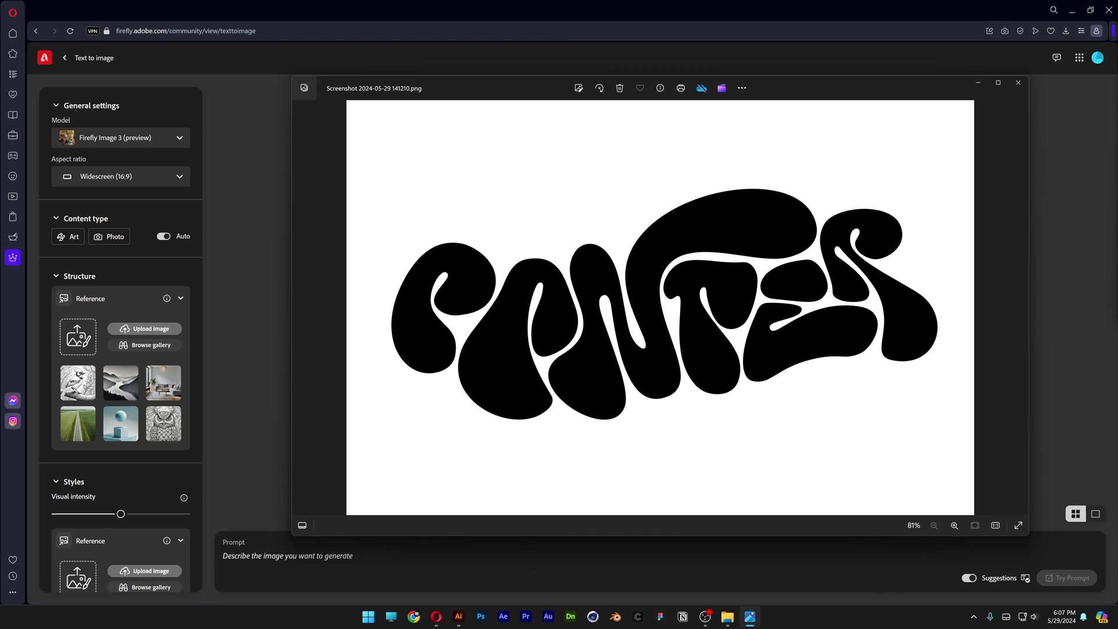
left_click(1018, 83)
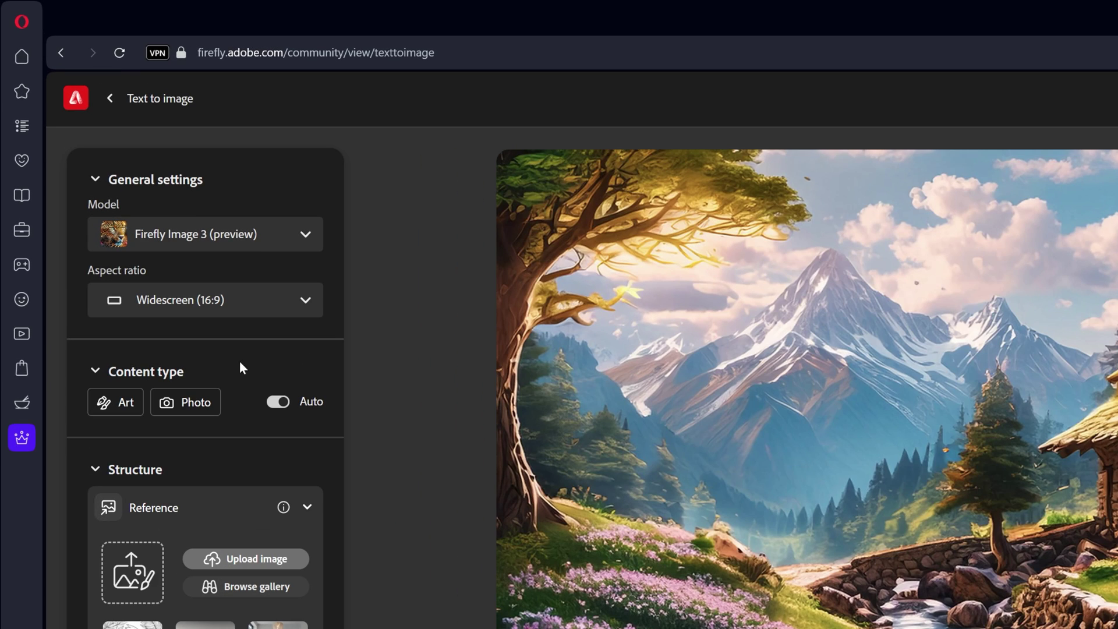
left_click(197, 406)
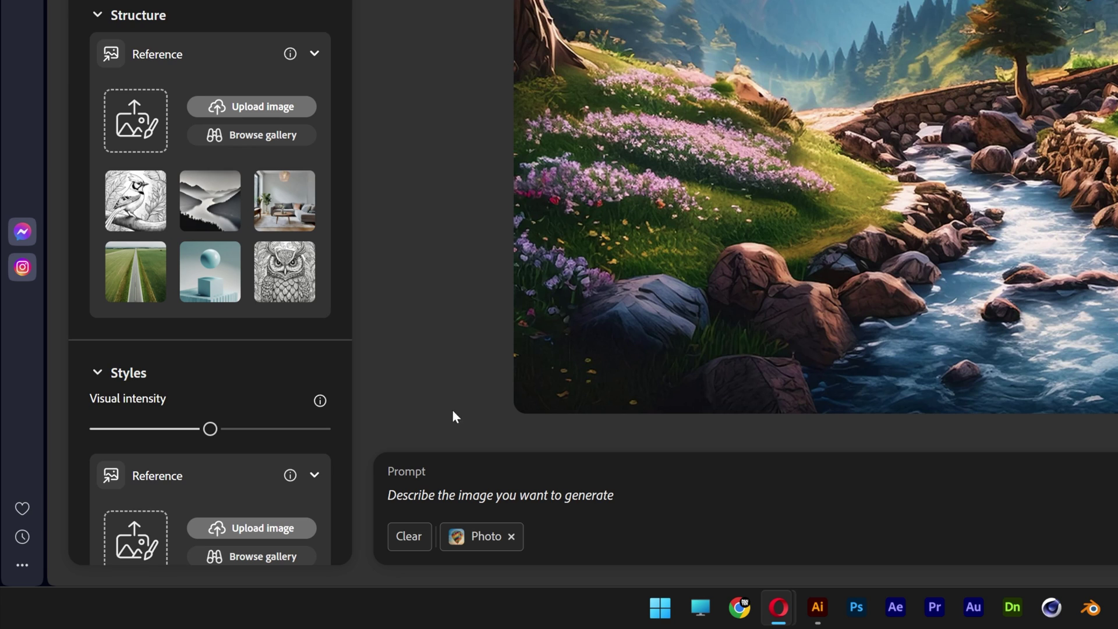
- Enter the prompt 'black foamy liquid with bubbles, studio lights, scan, isolated on white, front view'
type("b")
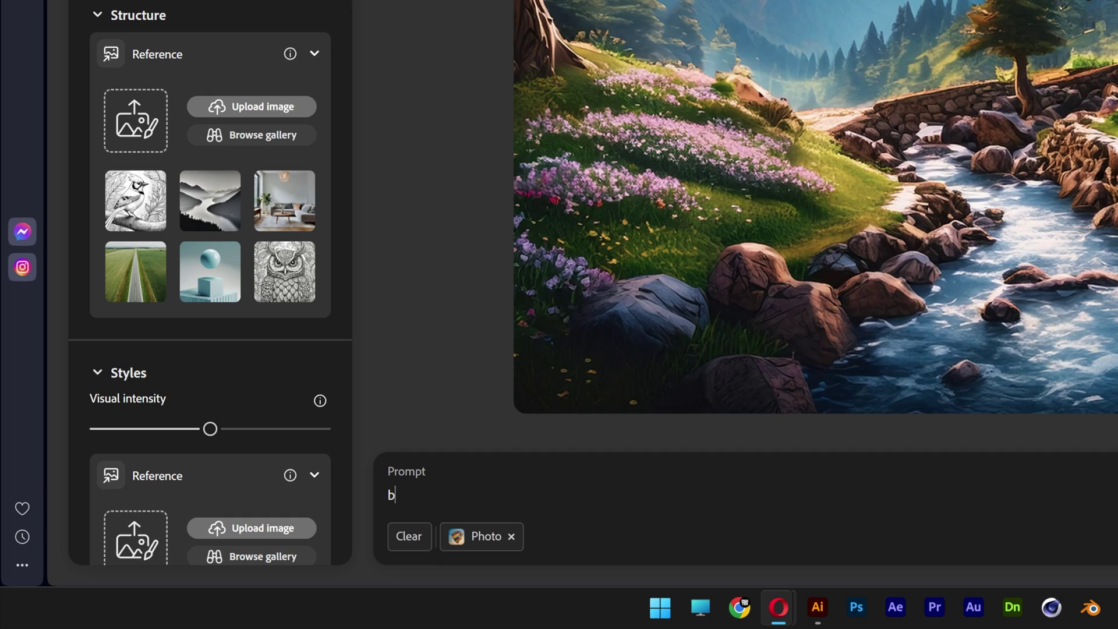
type("lack foamy liqui")
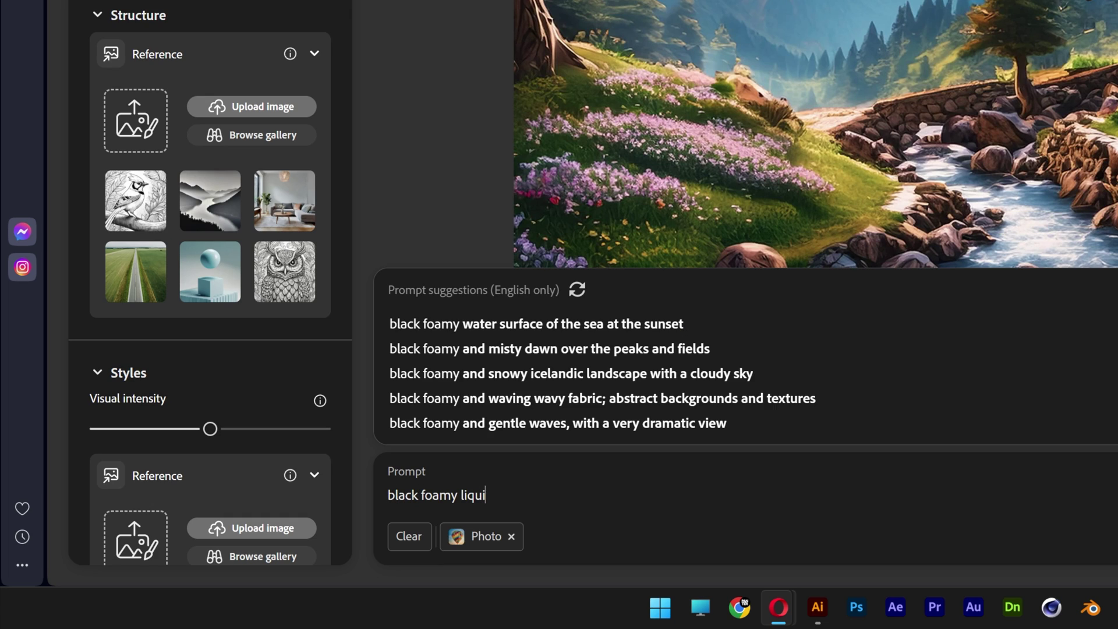
type("d with bubbles, studio")
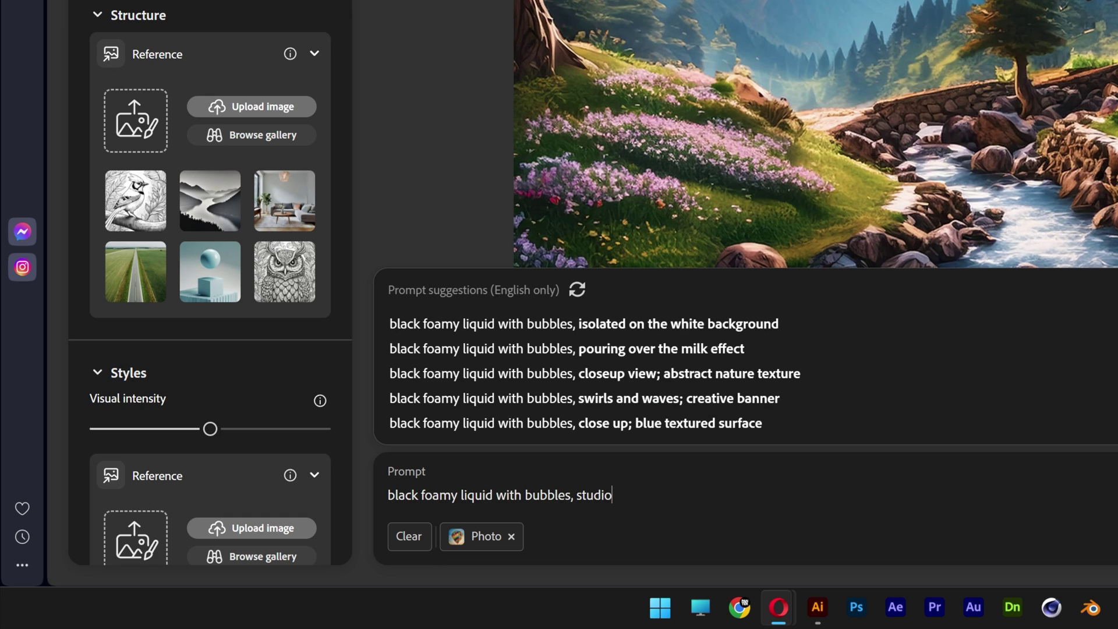
type(" lights, scan, isolated on whi")
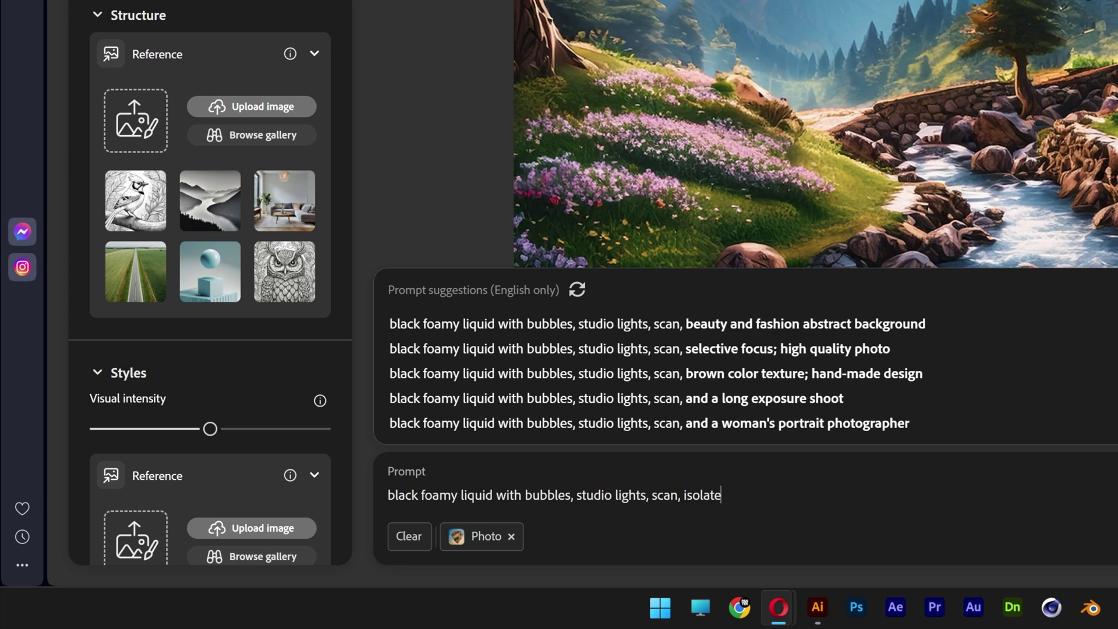
type("te, front view")
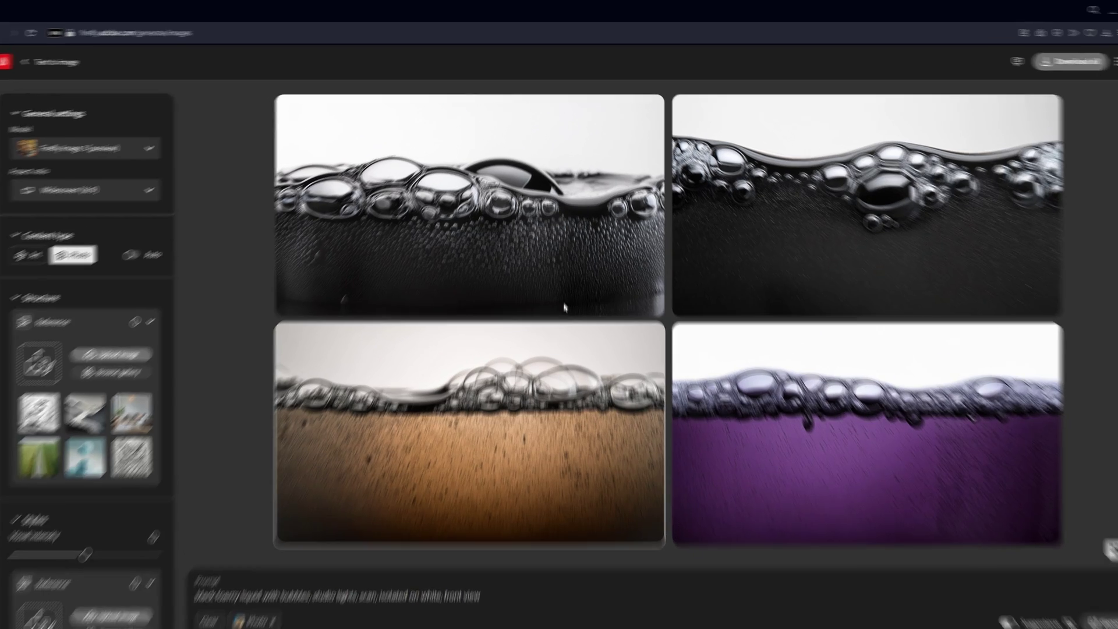
- Download the brown-liquid bubble image
mouse_move(607, 109)
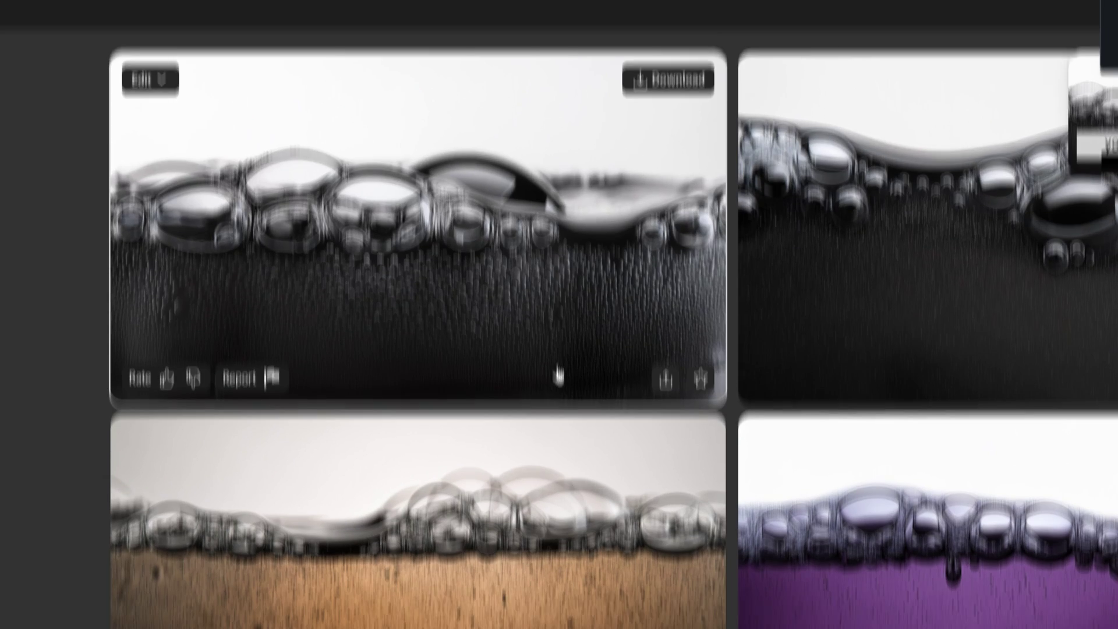
mouse_move(670, 547)
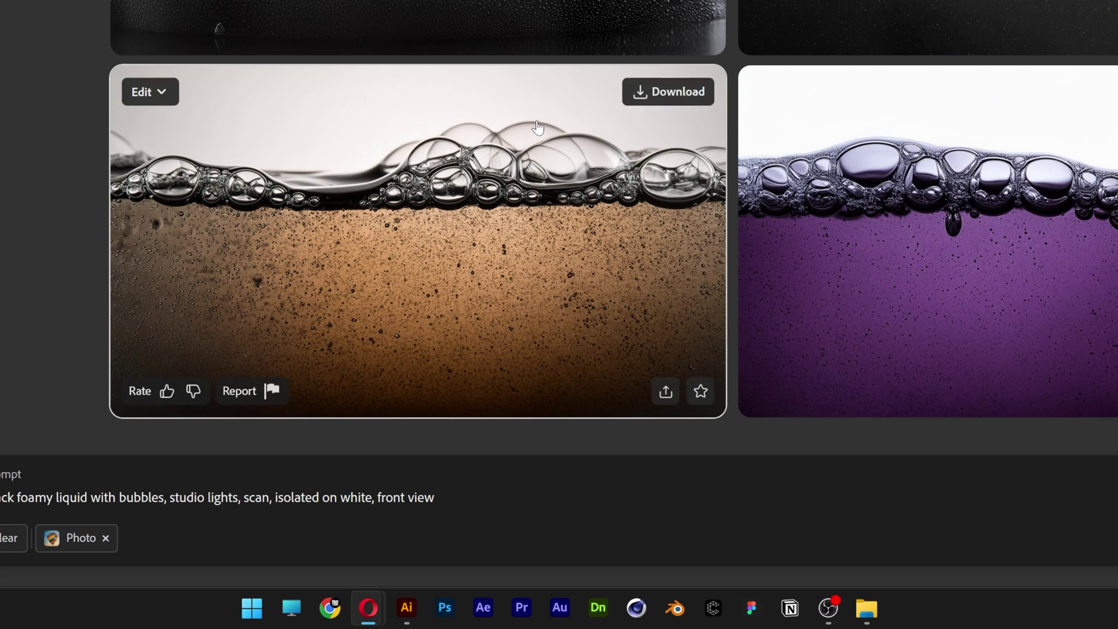
left_click(670, 96)
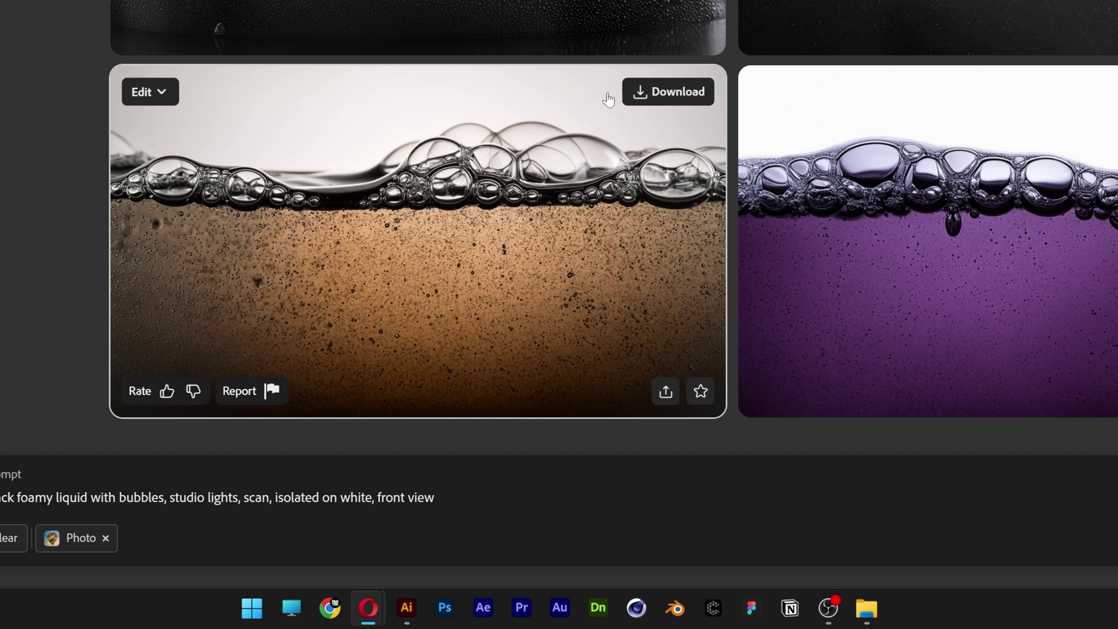
- Generate similar variations of the brown image and download the bottom-right result
left_click(166, 97)
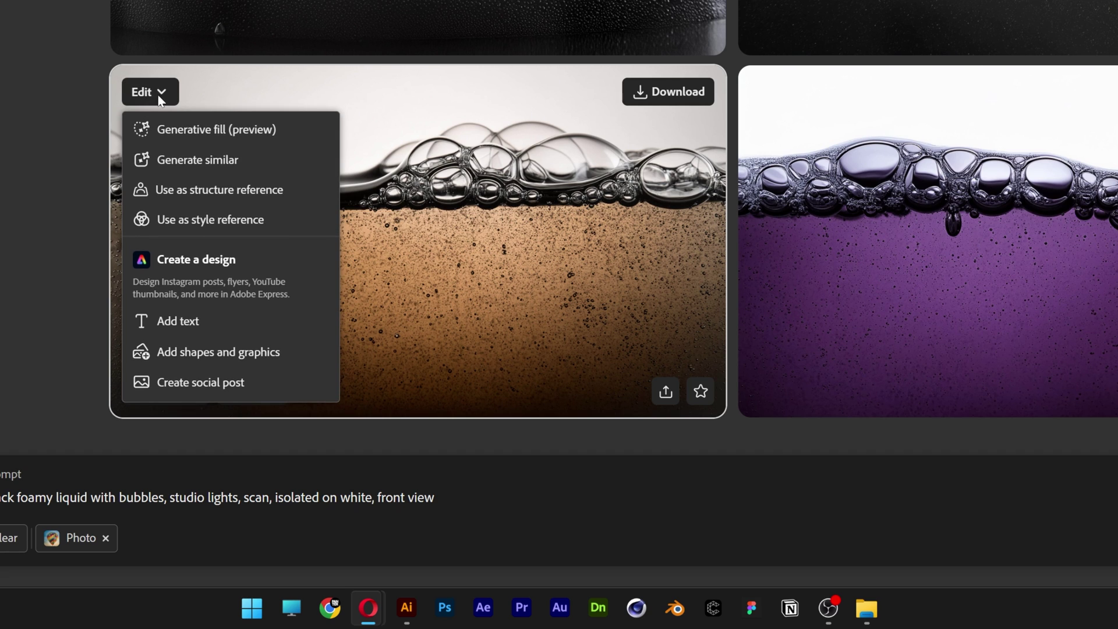
left_click(186, 161)
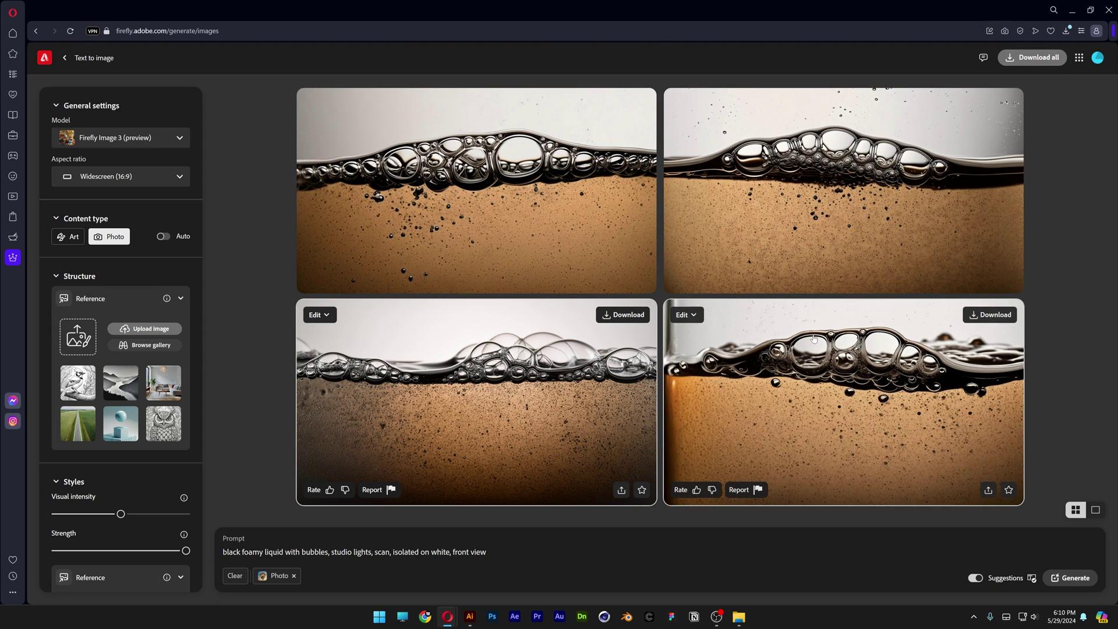
left_click(988, 320)
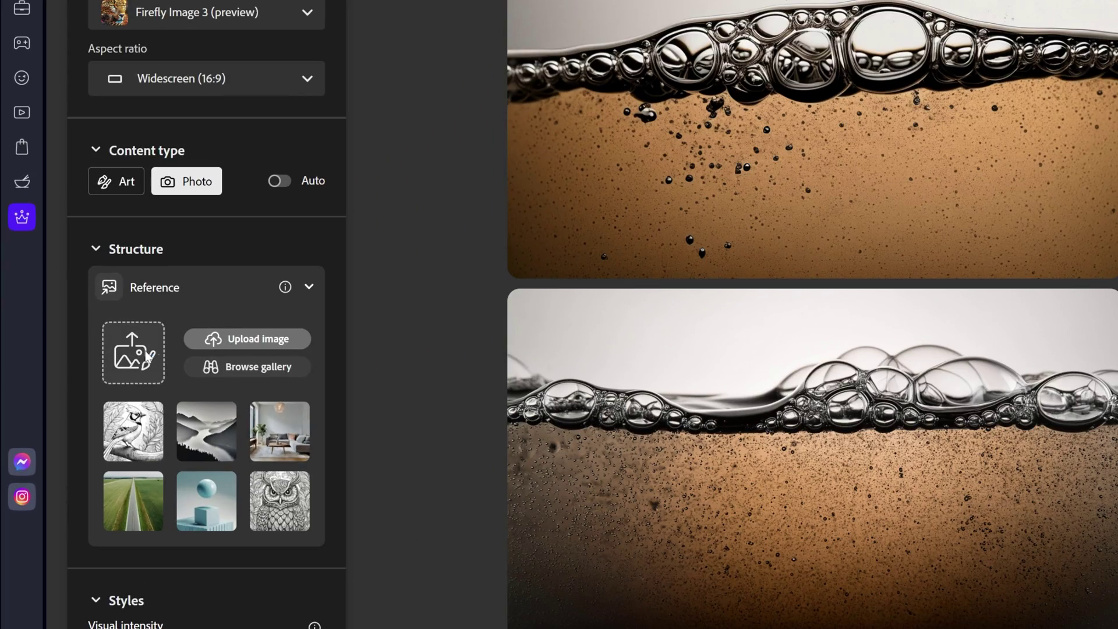
left_click(148, 356)
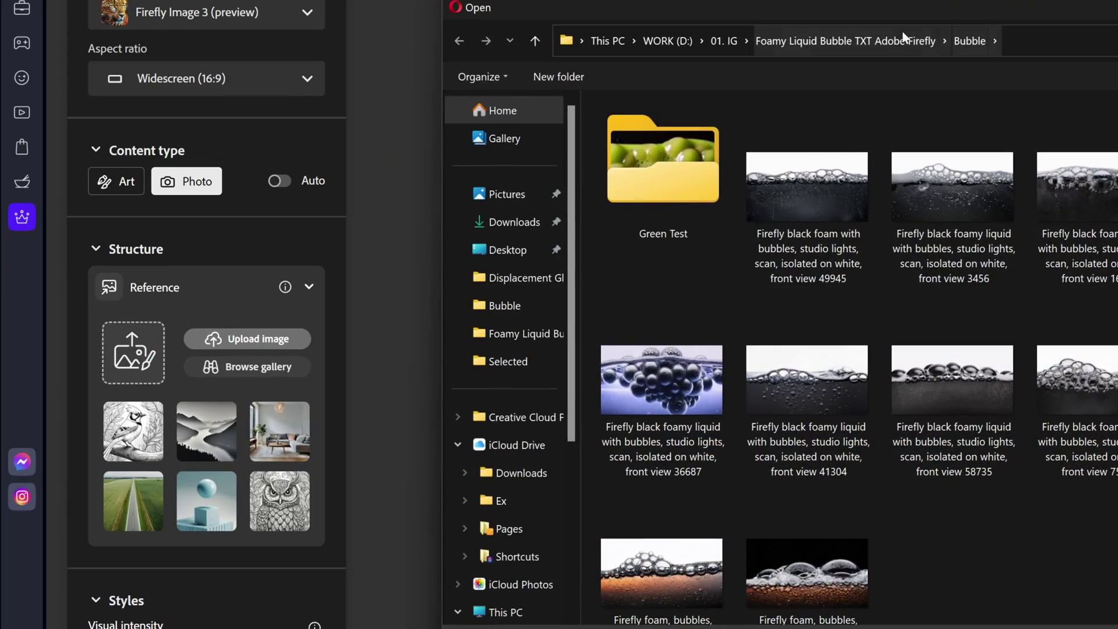
left_click(876, 41)
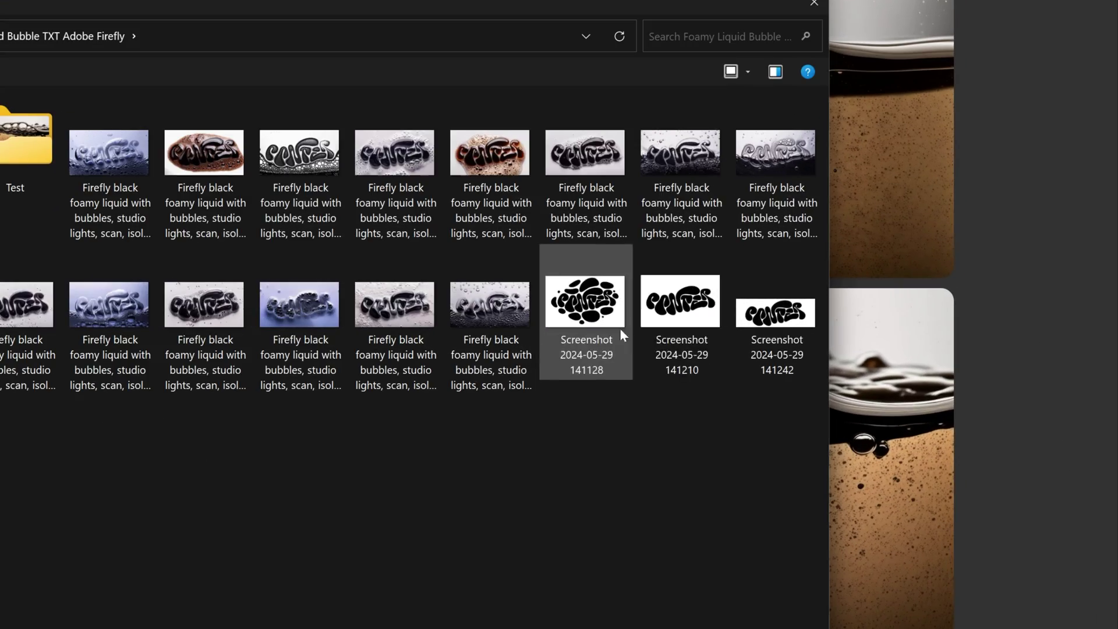
left_click(689, 310)
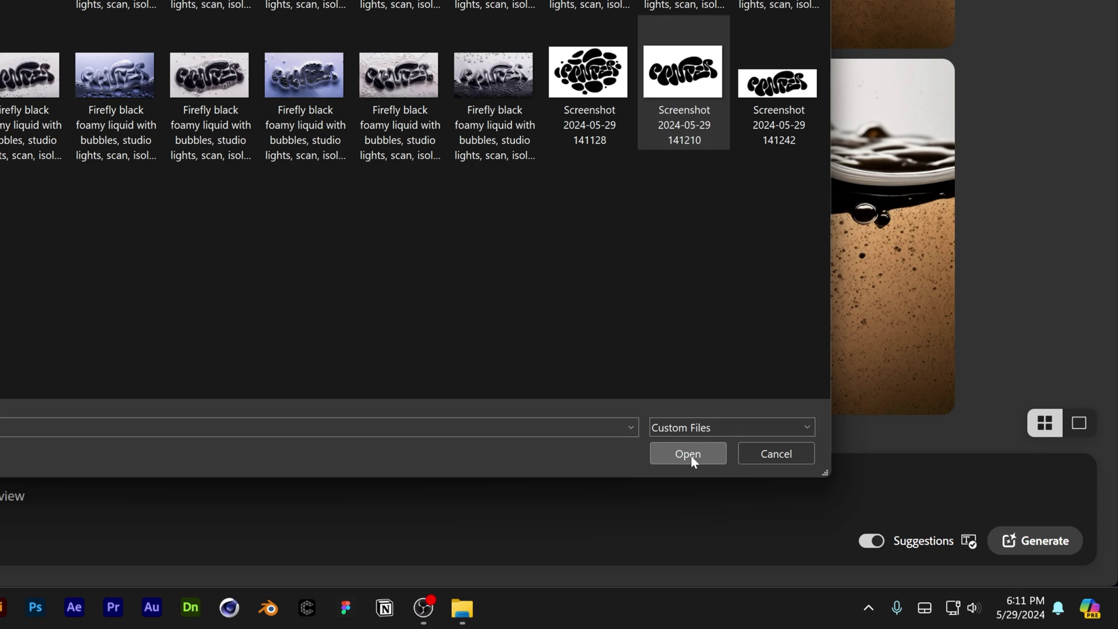
left_click(690, 455)
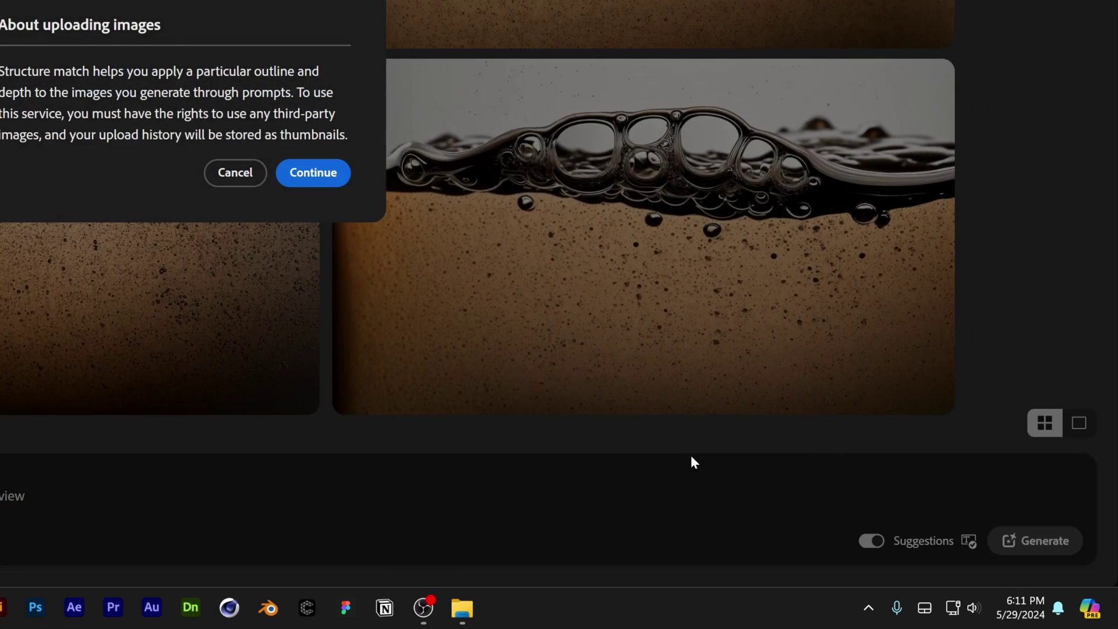
left_click(312, 173)
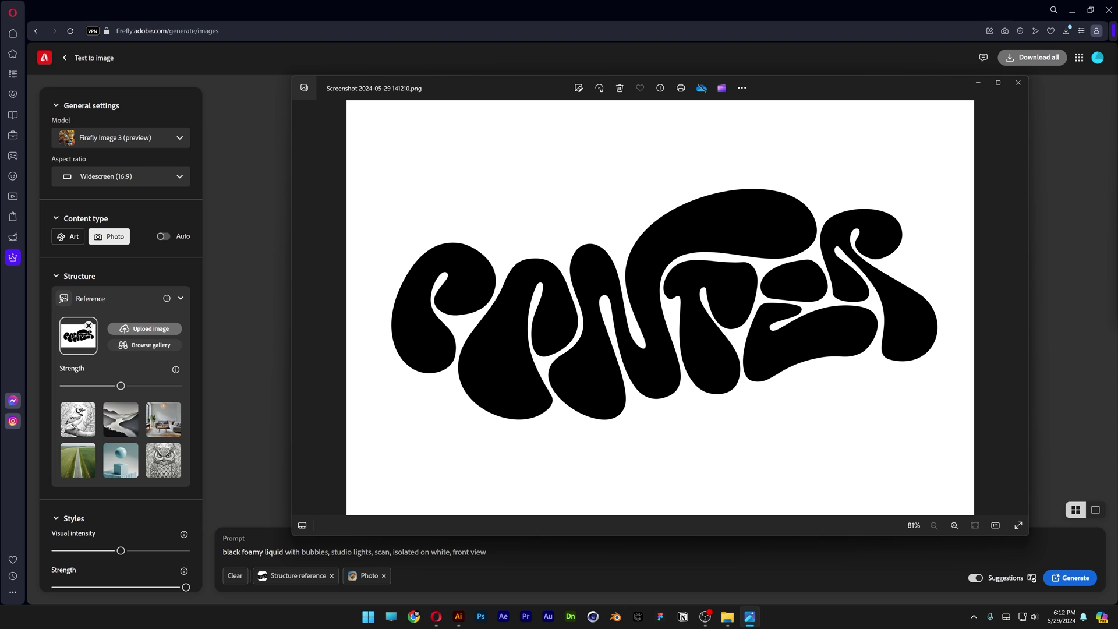
- Close the preview window and raise the structure reference Strength
key("alt+F4")
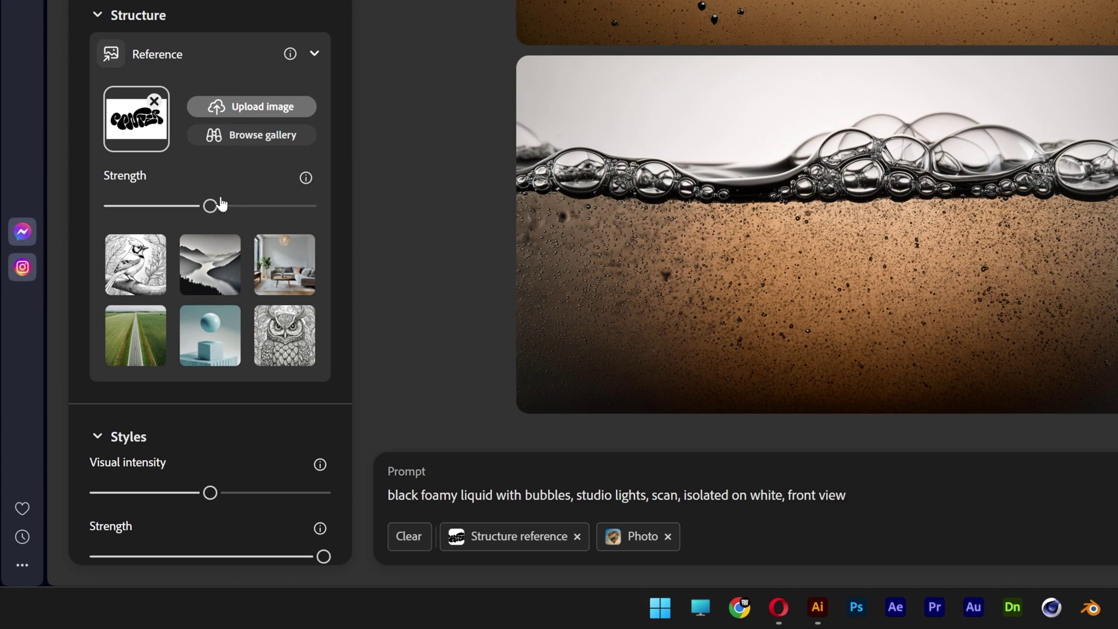
left_click_drag(211, 206, 309, 207)
scroll(312, 211, "down", 7)
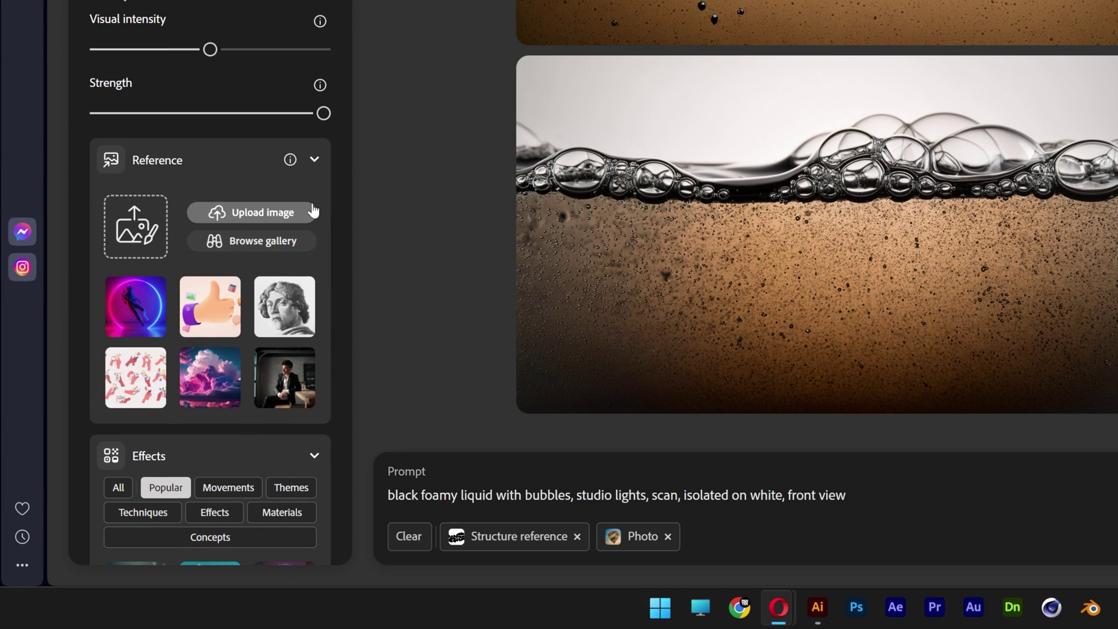
scroll(313, 211, "down", 3)
- Load the brown foam image ending 77951 as style reference, with Strength and Visual intensity at minimum
left_click(140, 134)
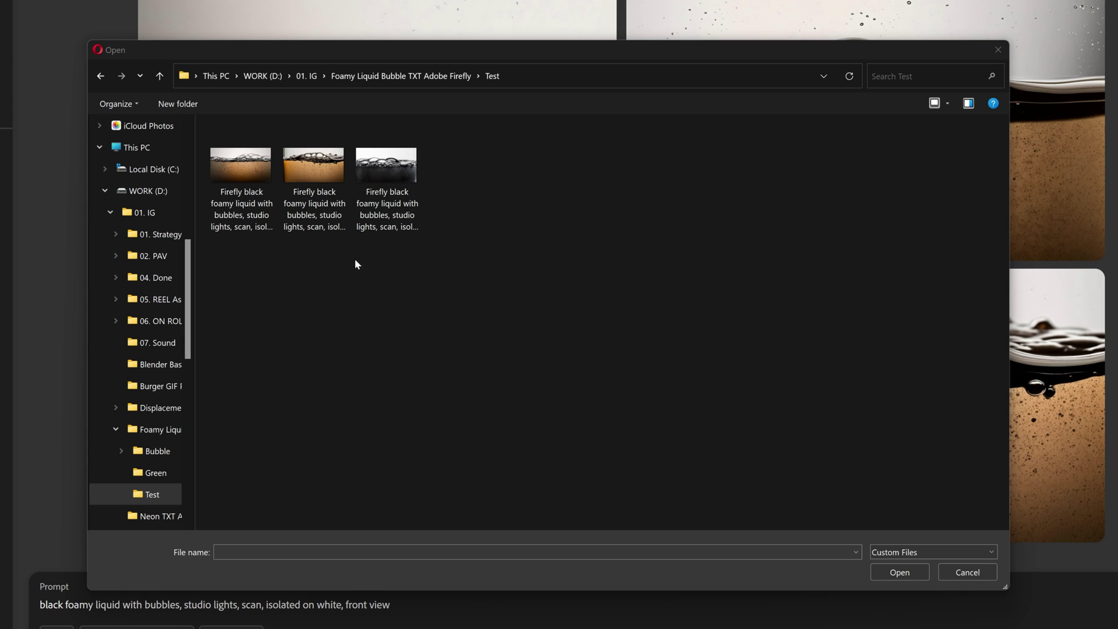
left_click(333, 217)
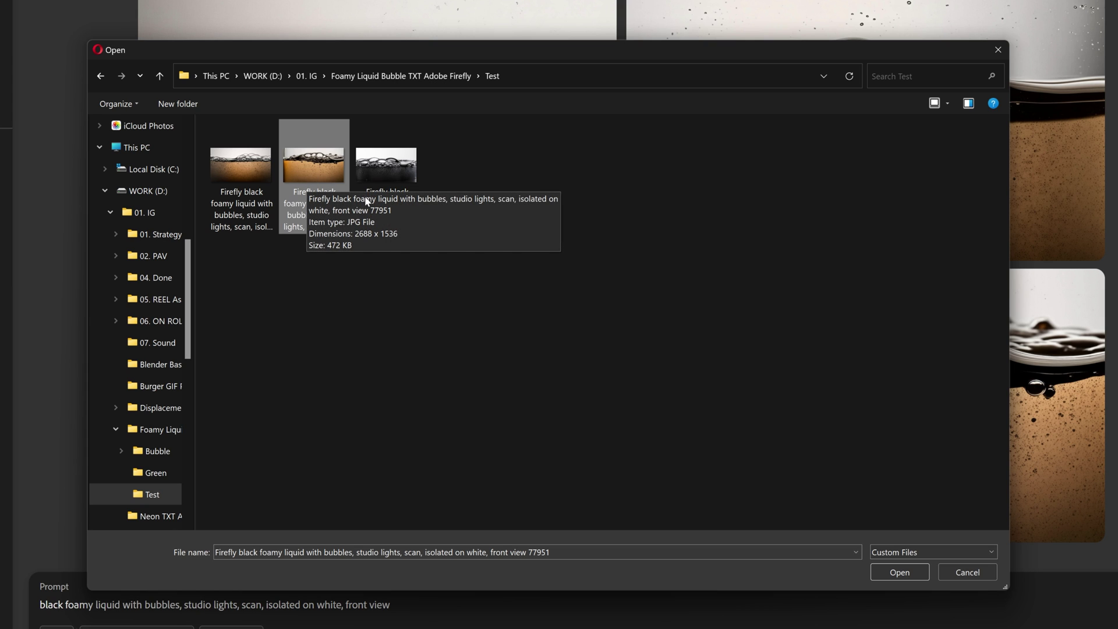
left_click(900, 572)
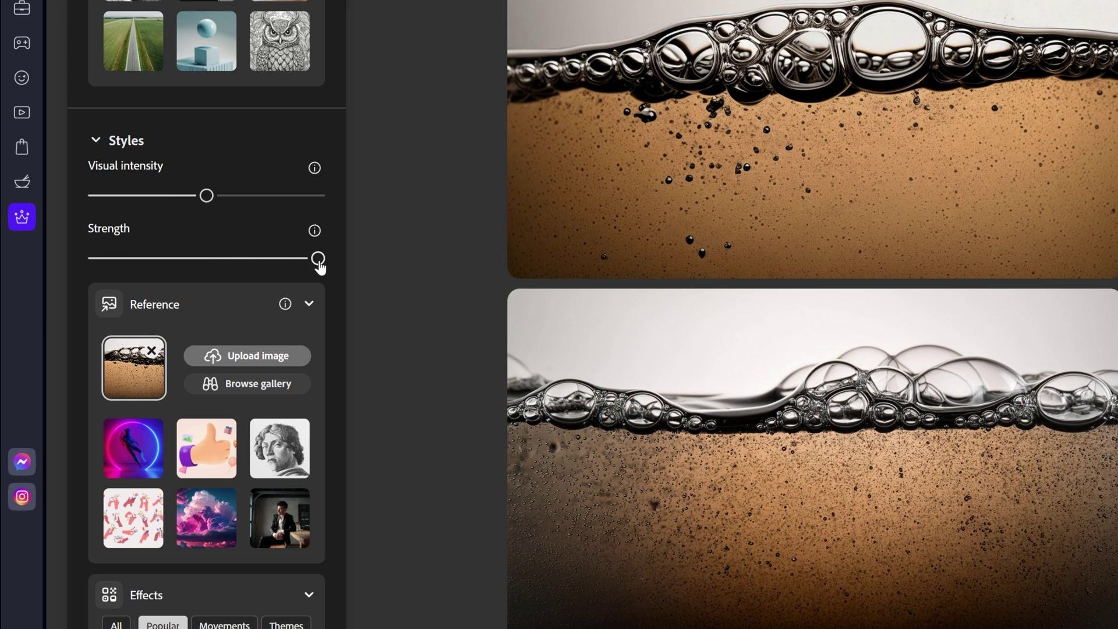
left_click_drag(318, 258, 125, 265)
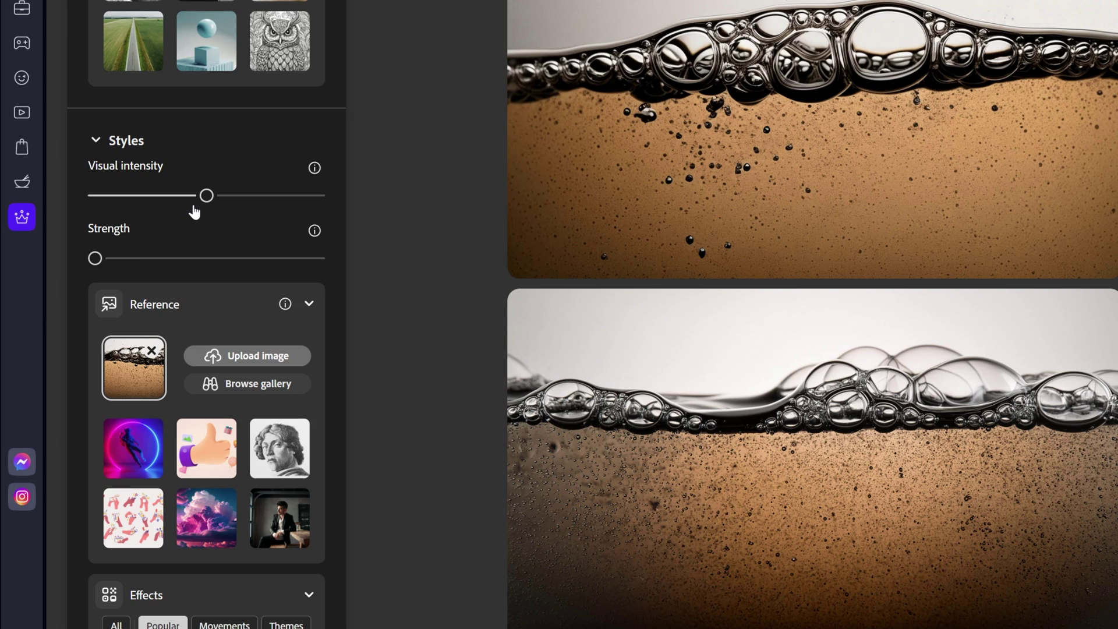
left_click_drag(208, 198, 96, 207)
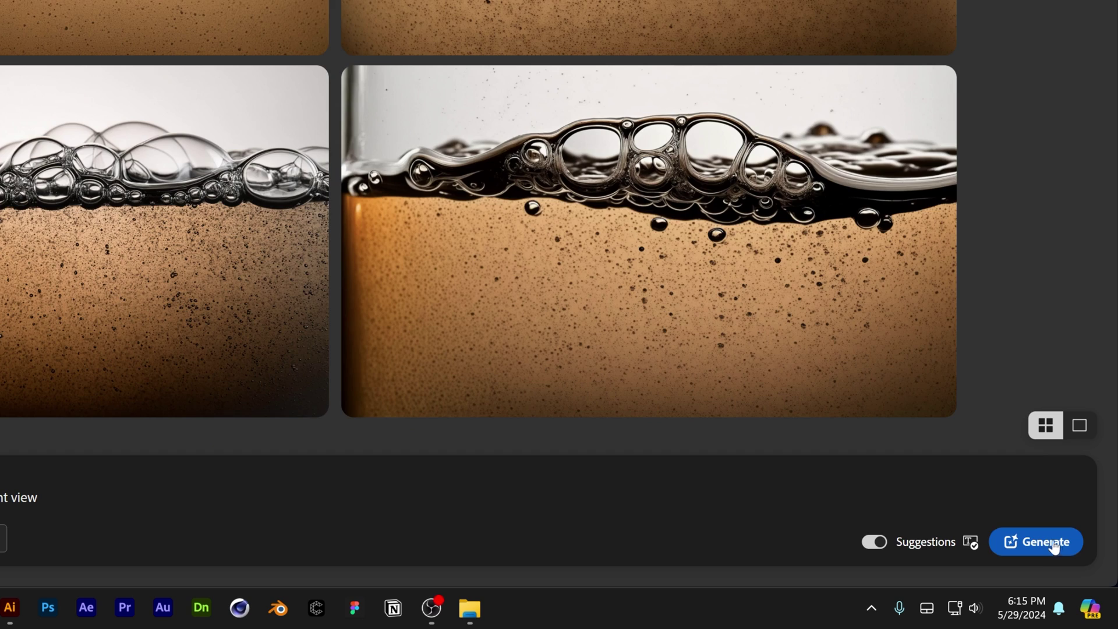
- Generate four new lettering images and view each one full size before returning to the grid
left_click(1051, 537)
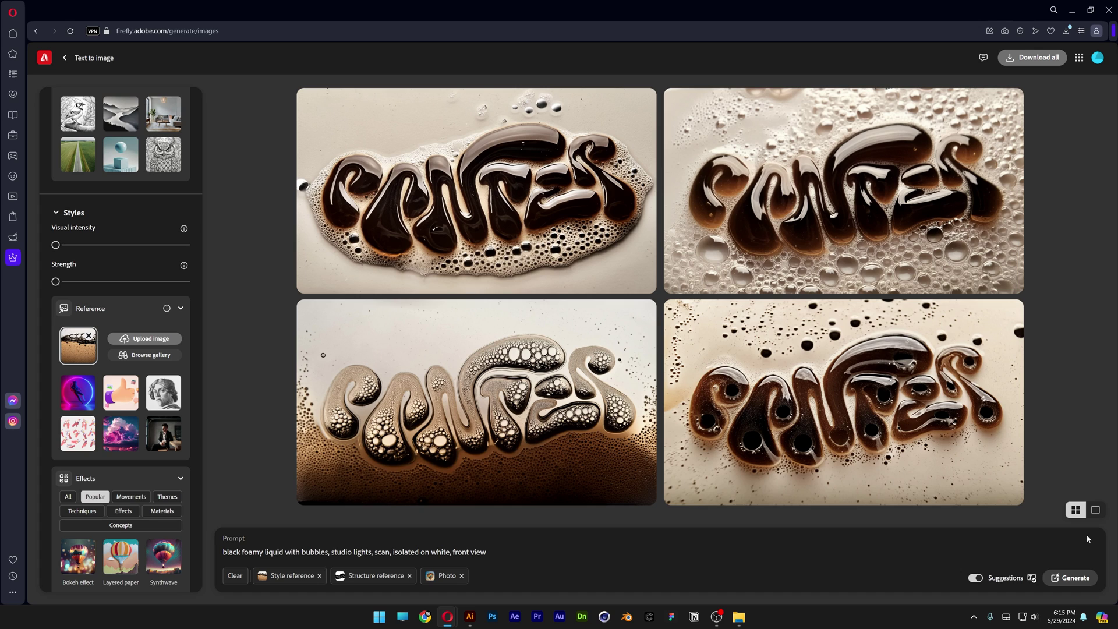
left_click(580, 200)
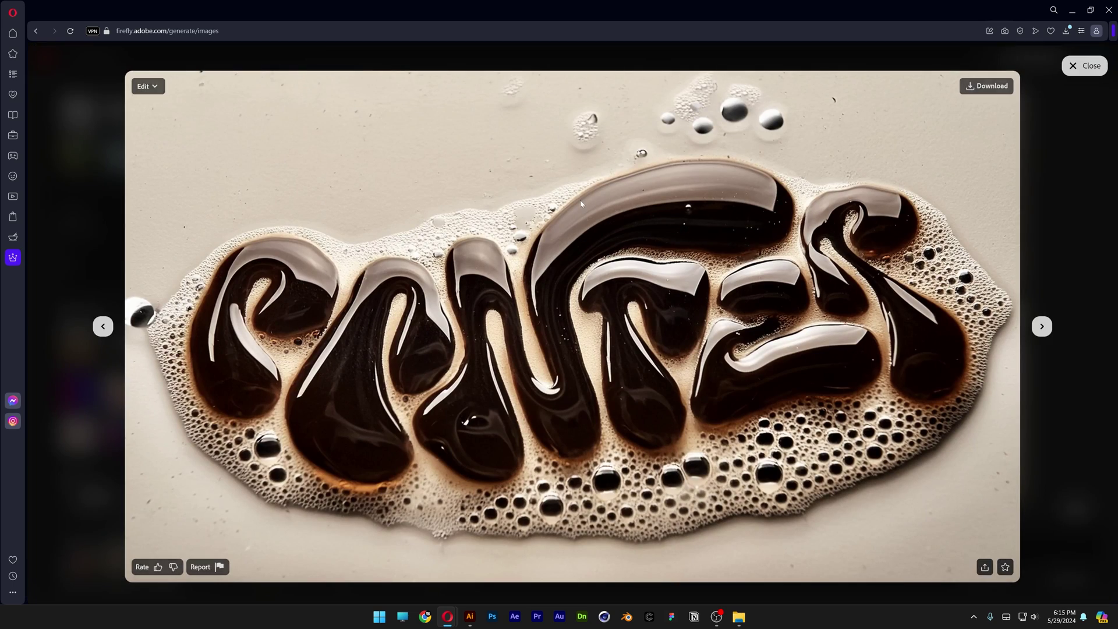
left_click(1041, 327)
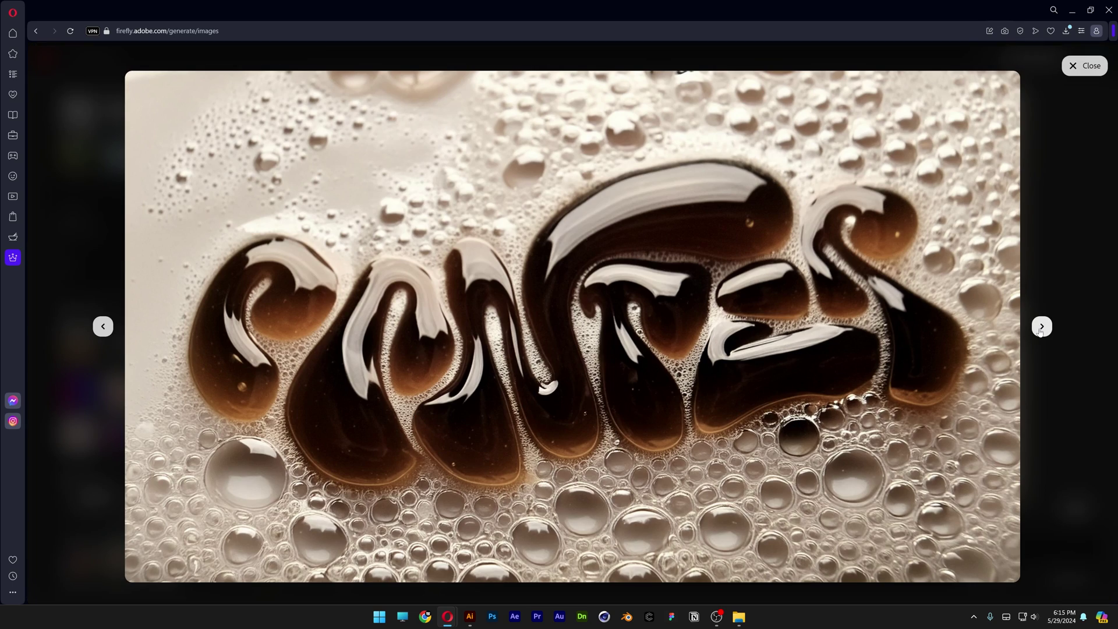
left_click(1041, 327)
left_click(1041, 327)
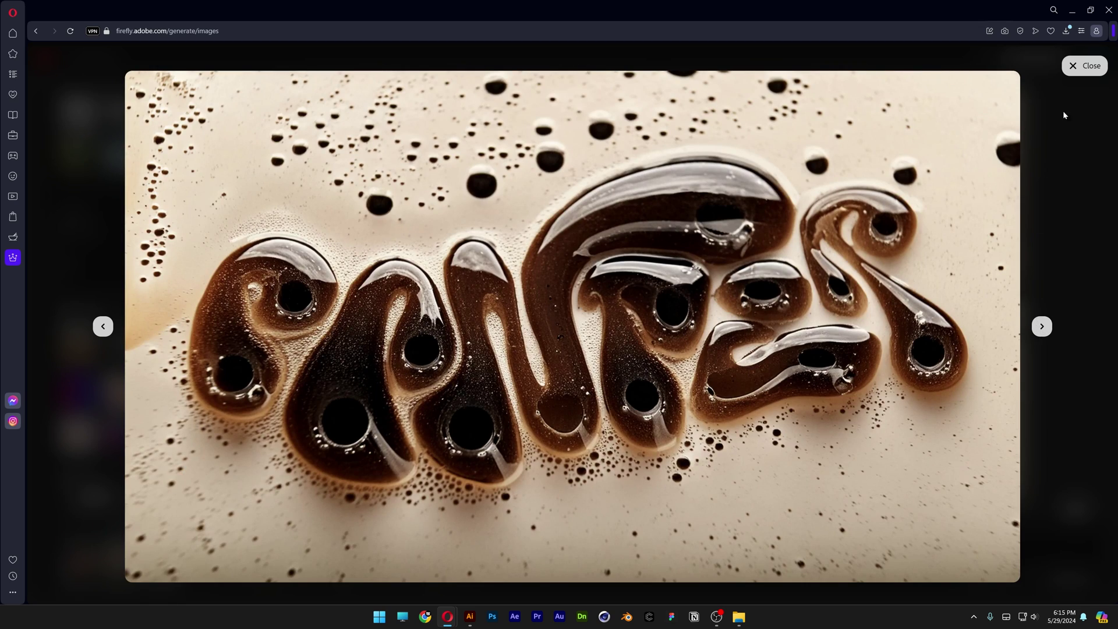
left_click(1084, 66)
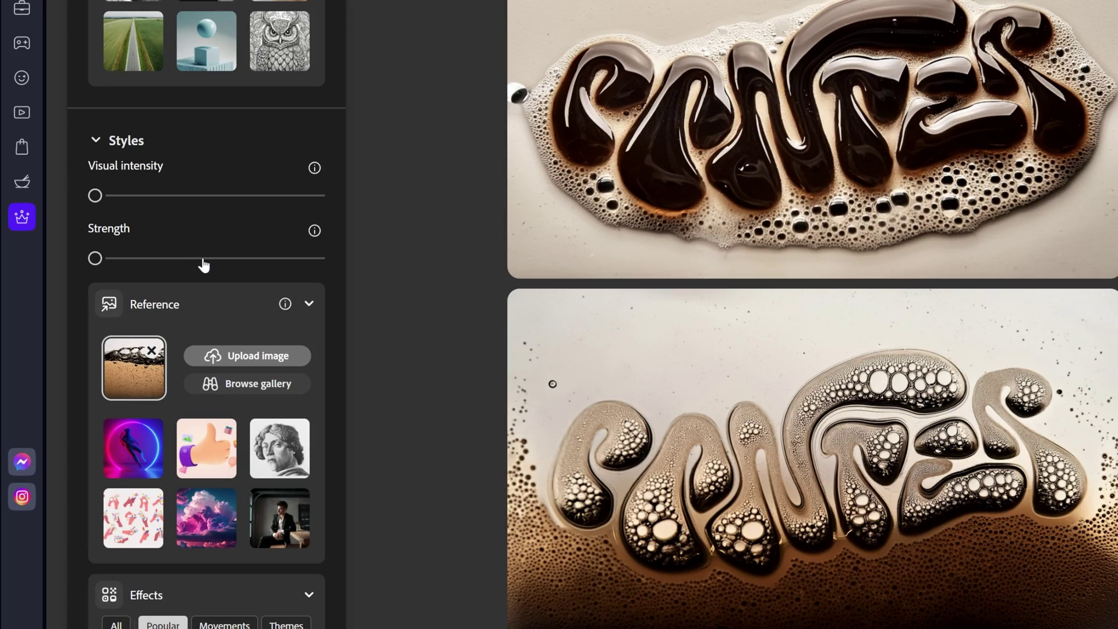
- Raise style Strength to maximum and review the resulting variations full size
left_click(121, 281)
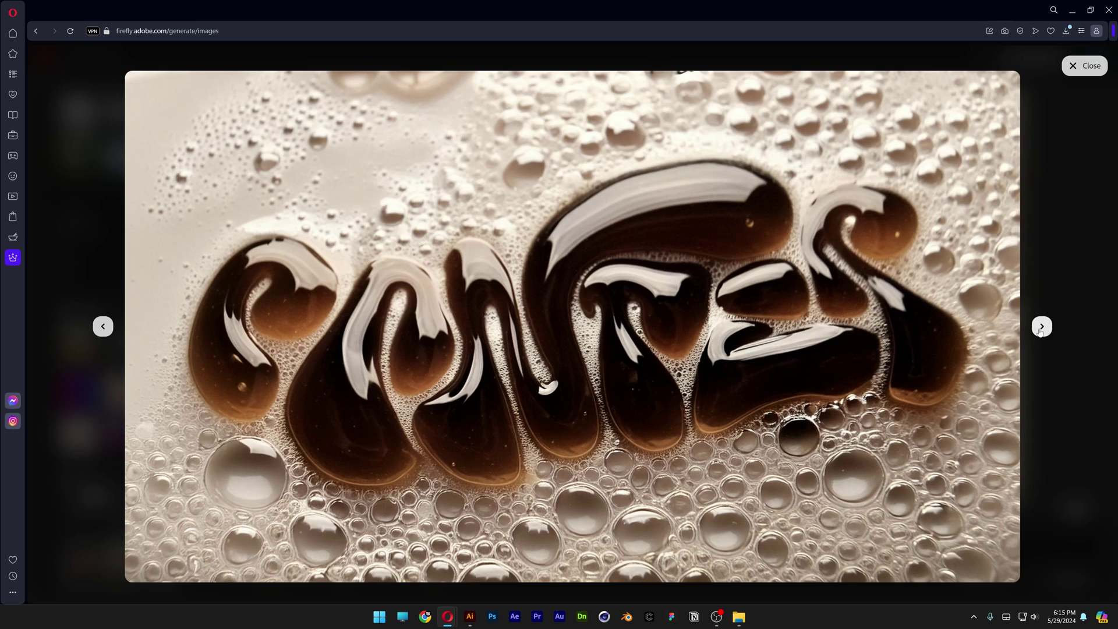
left_click(1041, 327)
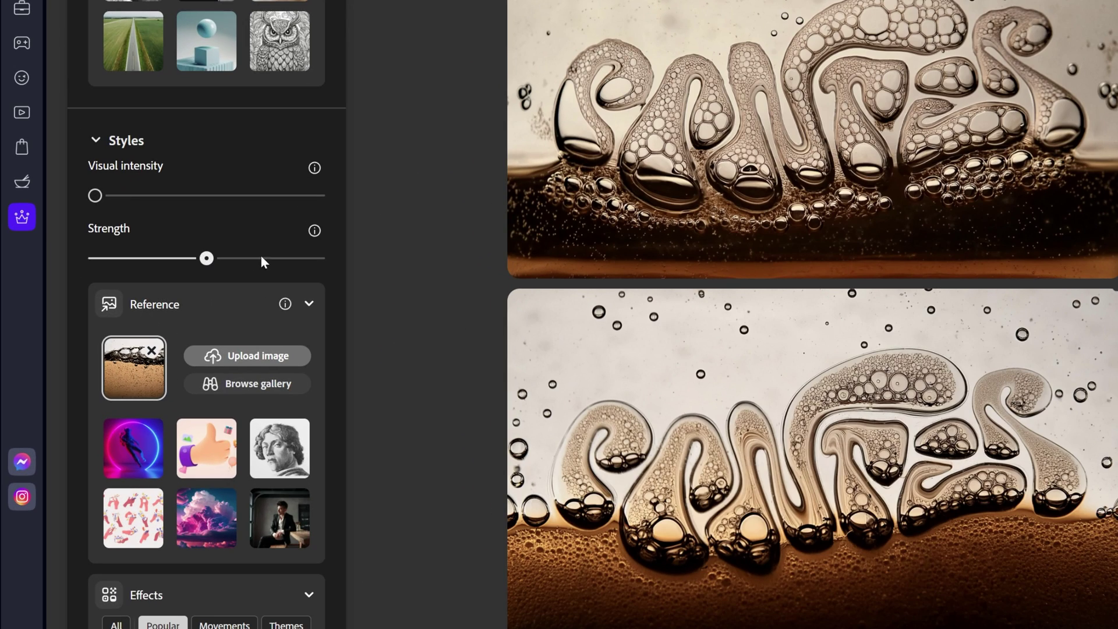
left_click_drag(261, 262, 333, 256)
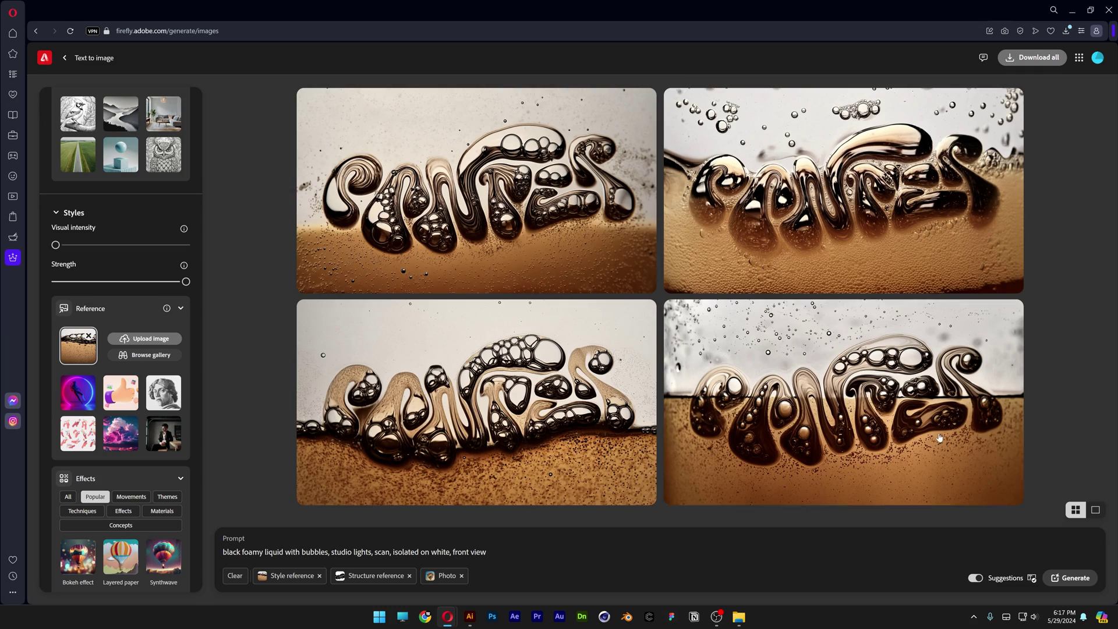
left_click(505, 244)
left_click(1042, 327)
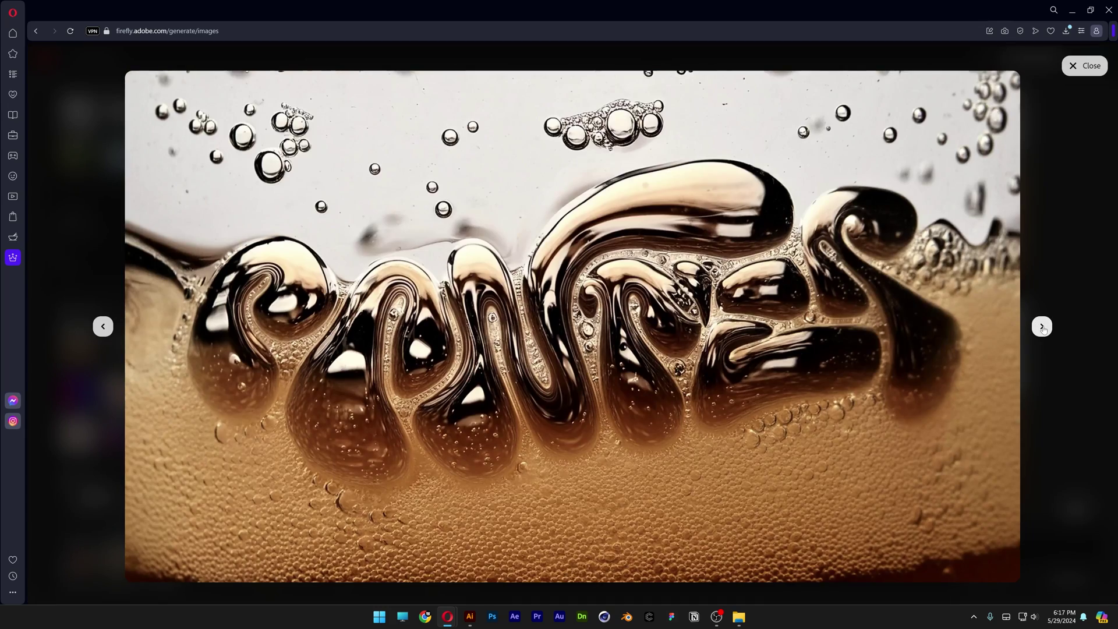
key("Escape")
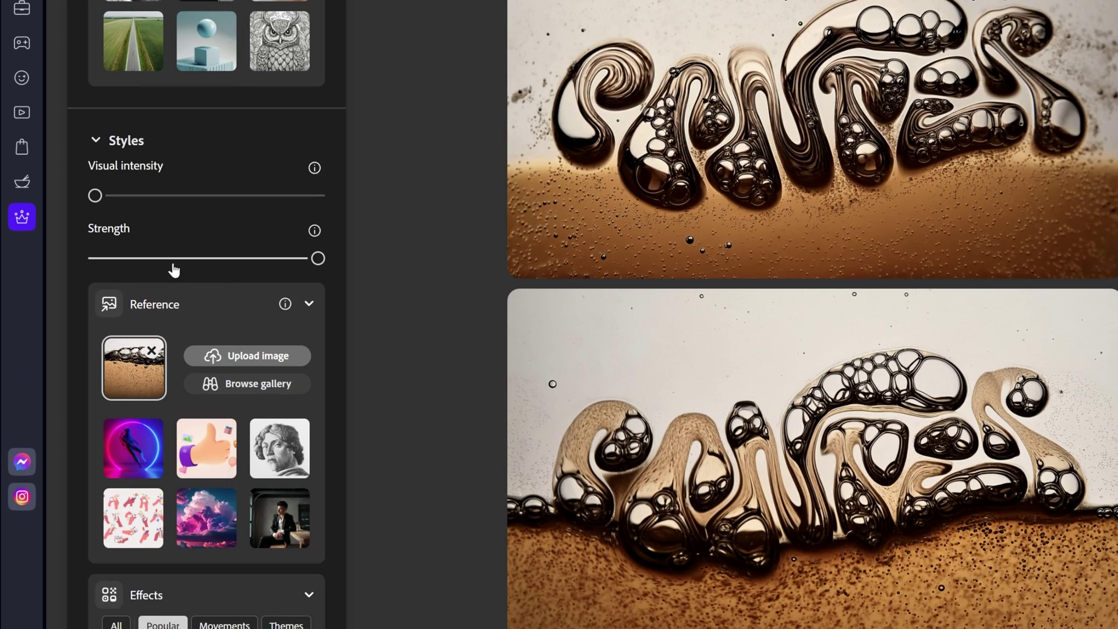
- Set style Strength to 0, raise Visual intensity to about a quarter, and review the results
left_click(54, 283)
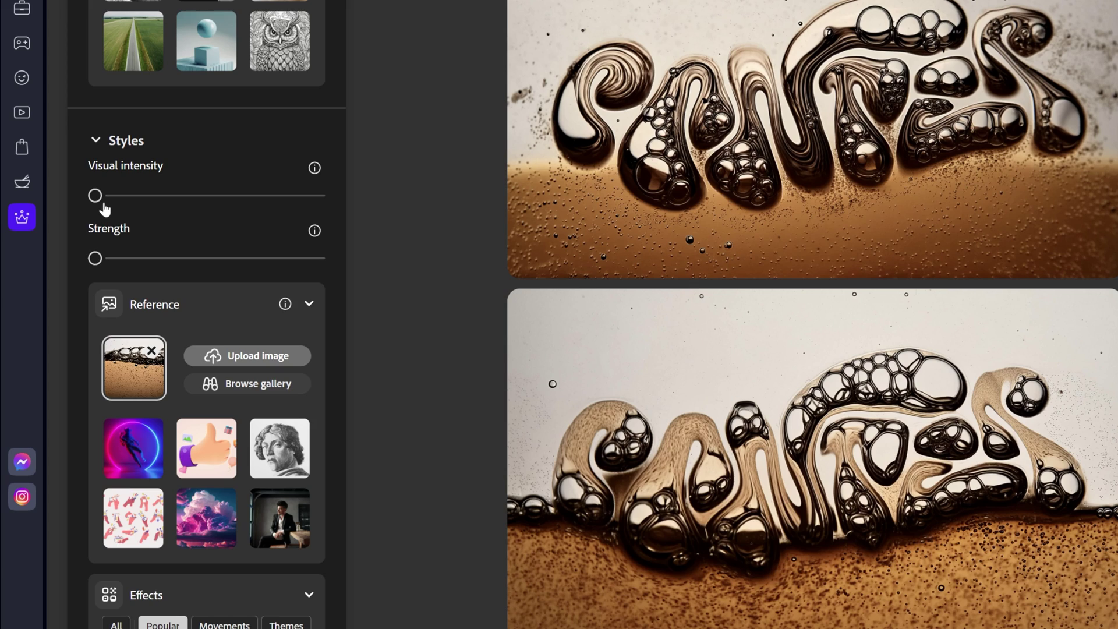
left_click_drag(95, 196, 204, 197)
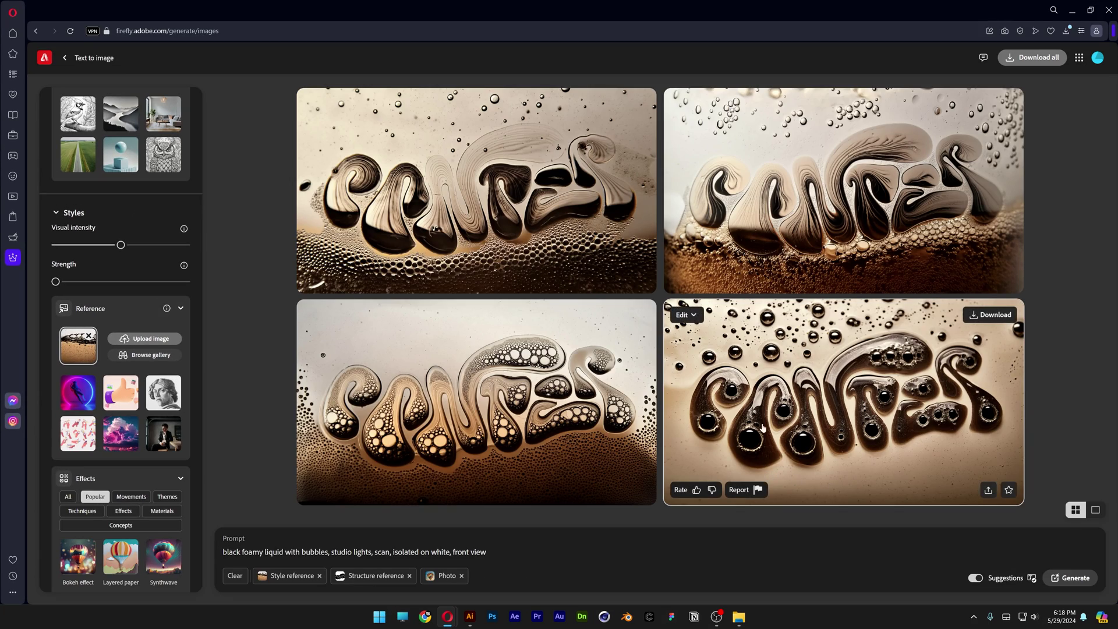
left_click(827, 222)
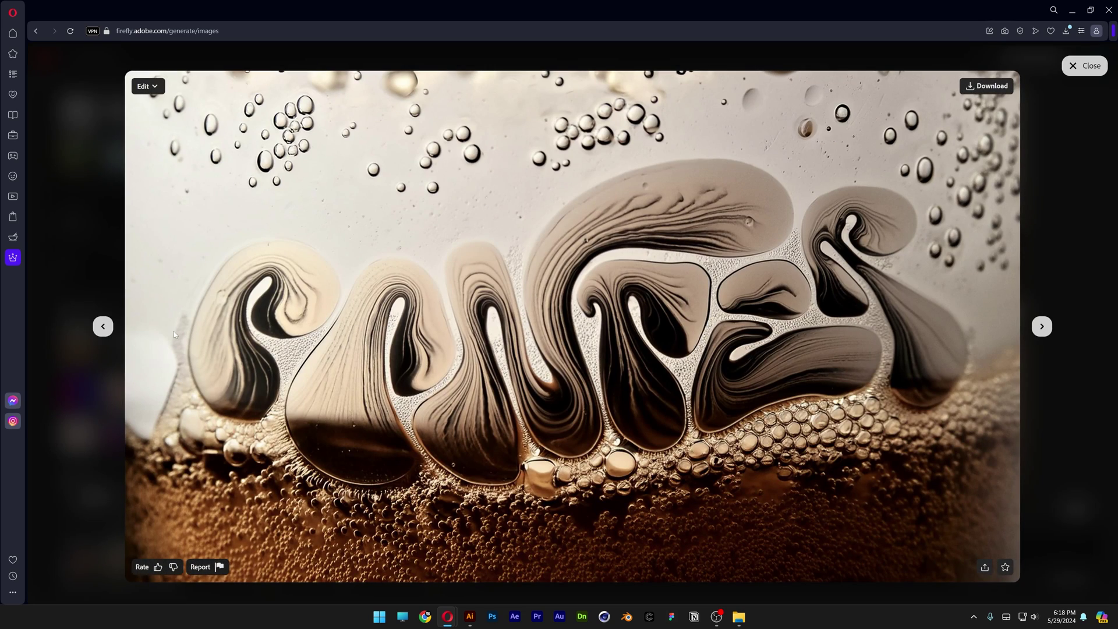
left_click(103, 326)
left_click(103, 326)
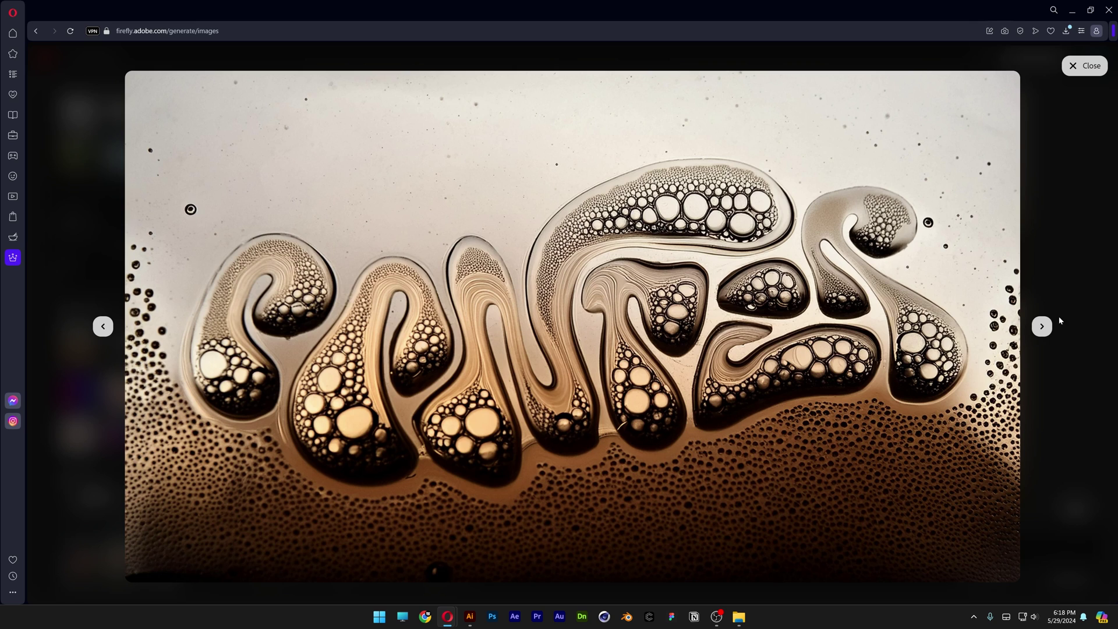
left_click(1082, 66)
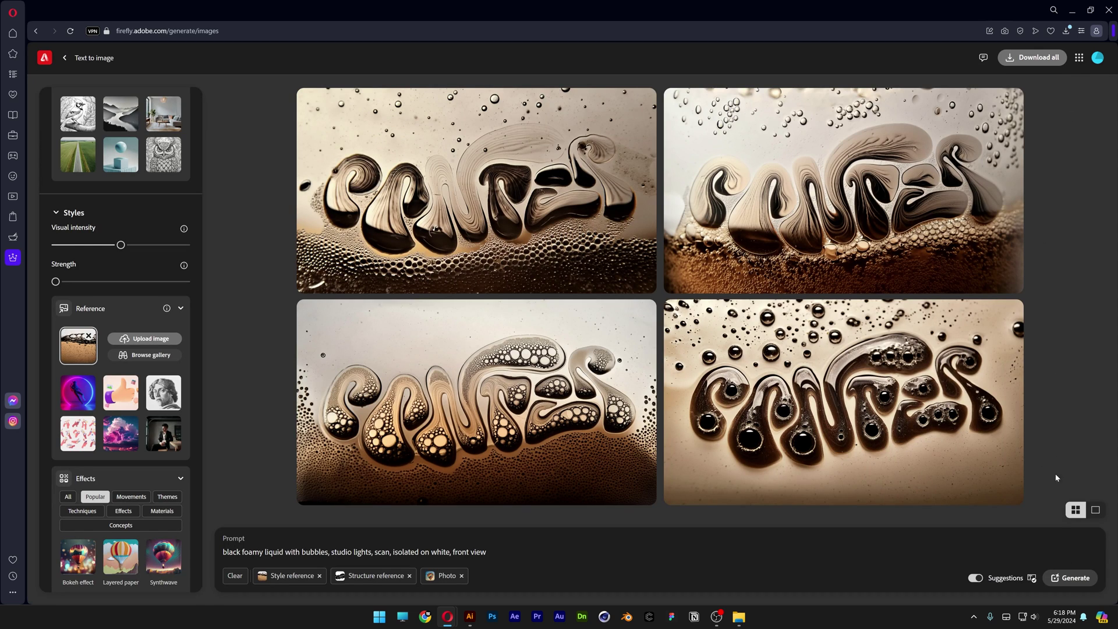
- Generate a new set and download the top-left coffee lettering variation
left_click(1069, 582)
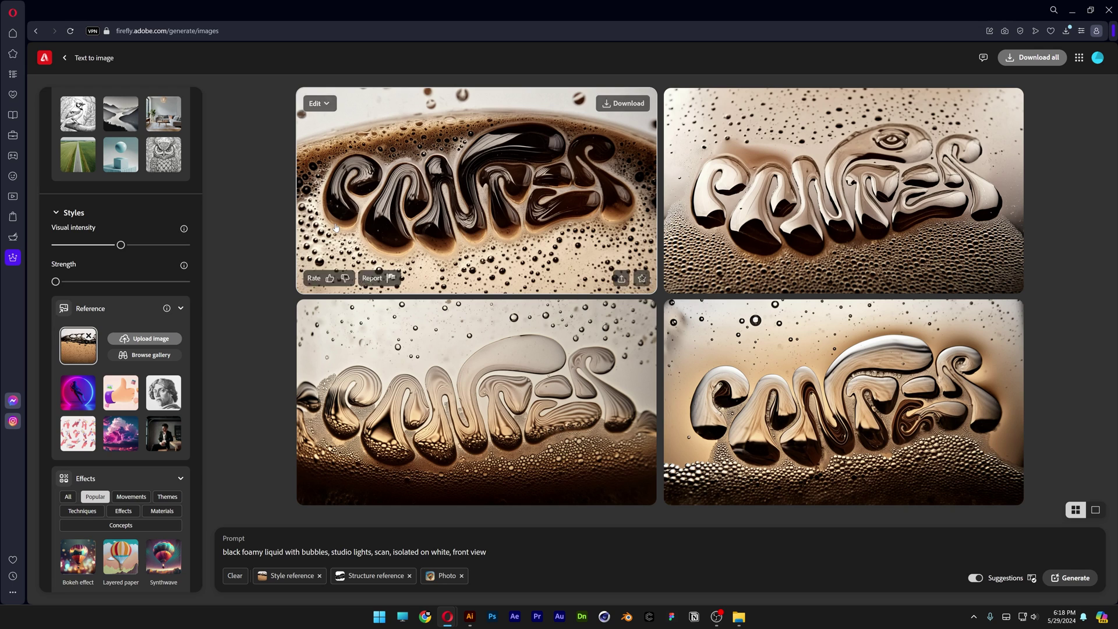
left_click(445, 184)
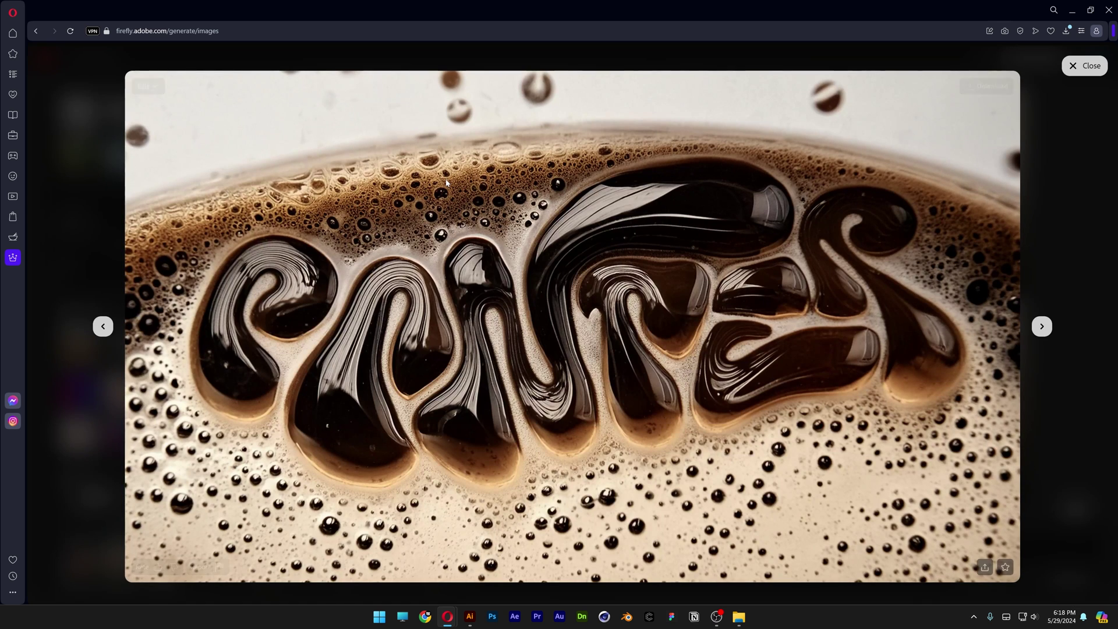
left_click(986, 86)
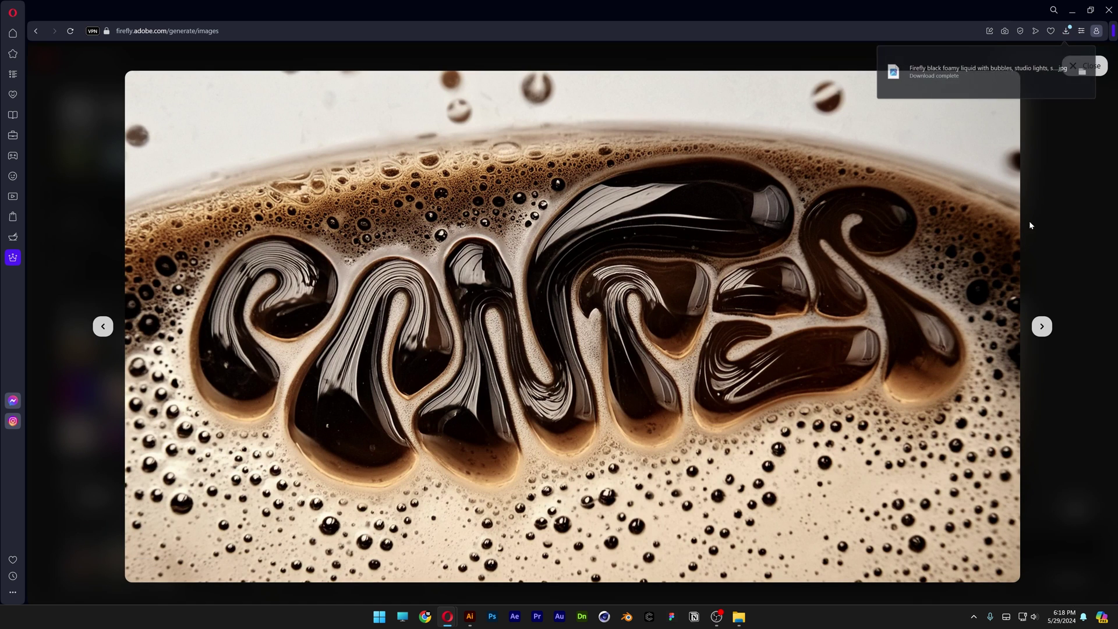
- Raise Visual intensity to maximum and generate new coffee lettering images
left_click(1063, 331)
left_click_drag(121, 244, 186, 244)
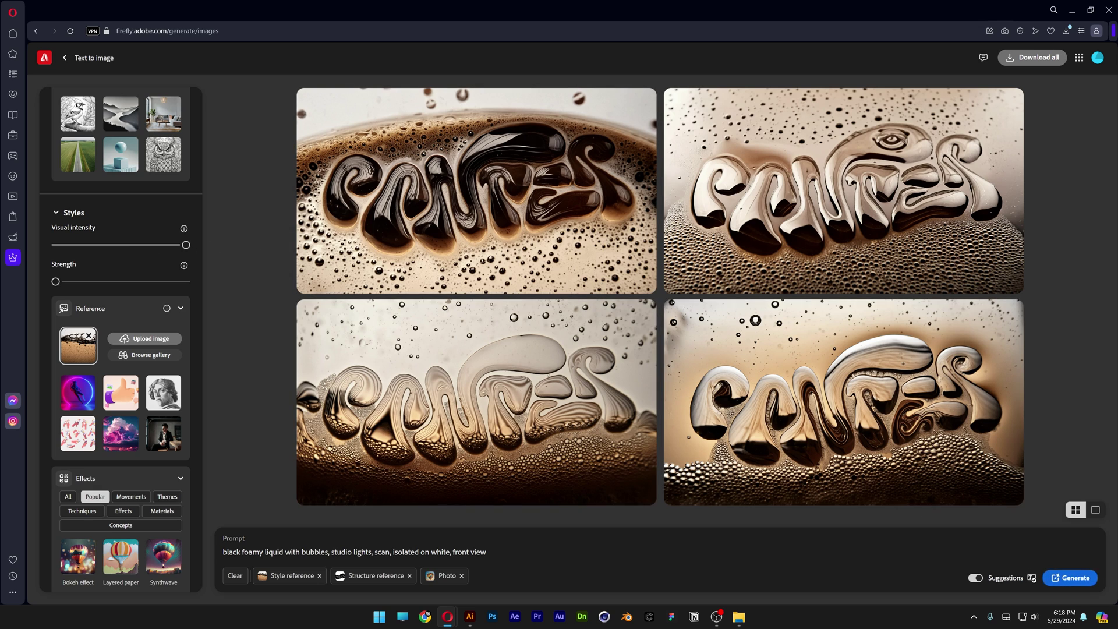
left_click(1067, 578)
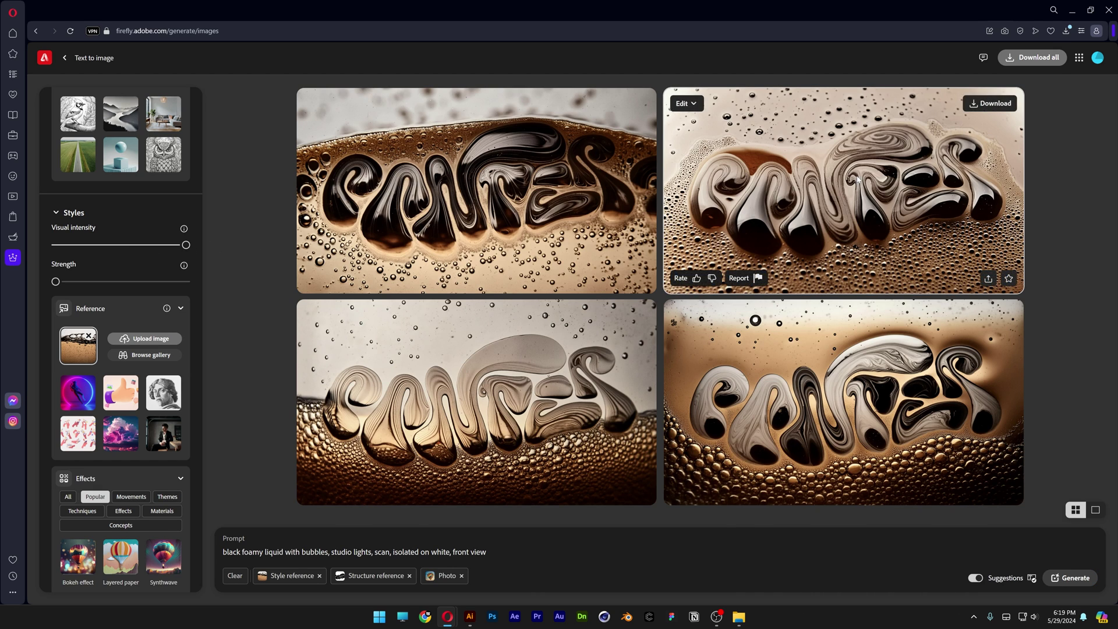
- Browse the new variations full size and return to the four-image grid
left_click(857, 179)
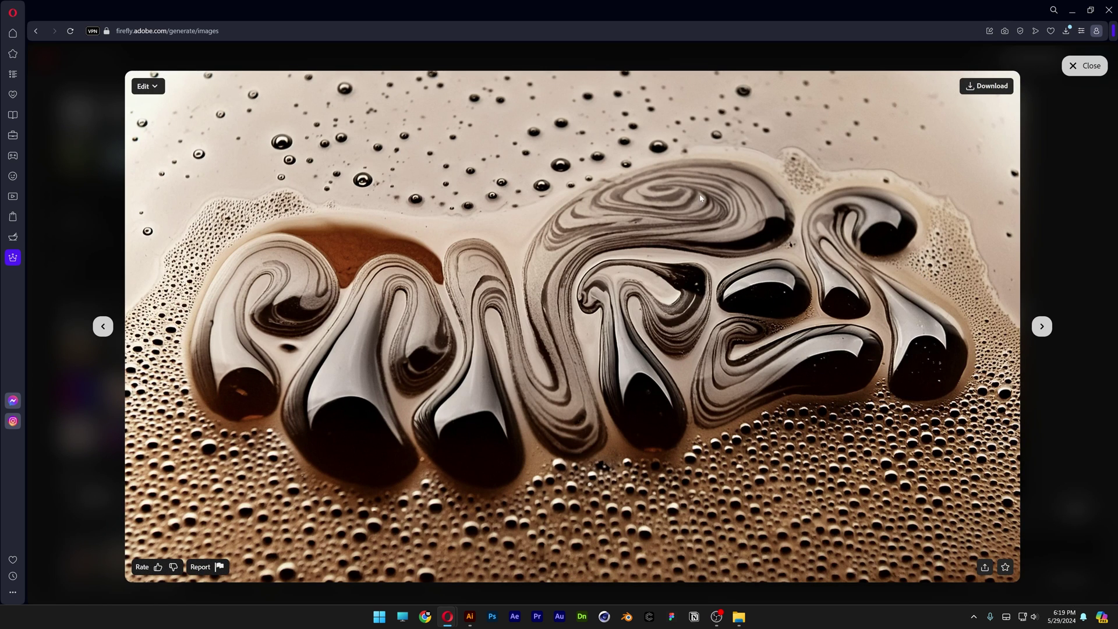
left_click(1044, 329)
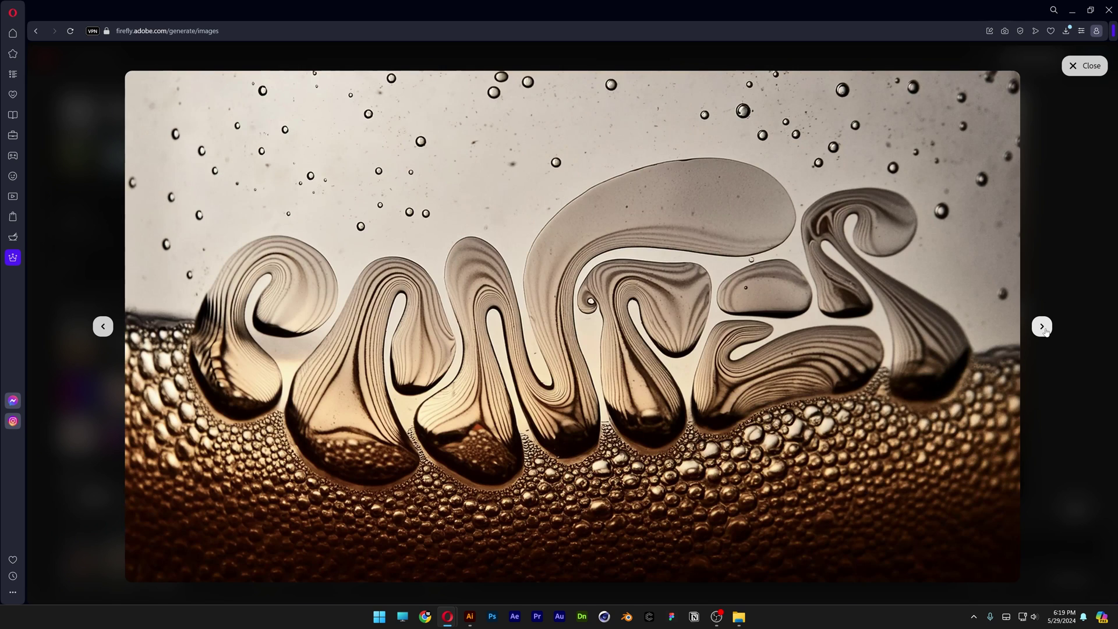
left_click(1043, 327)
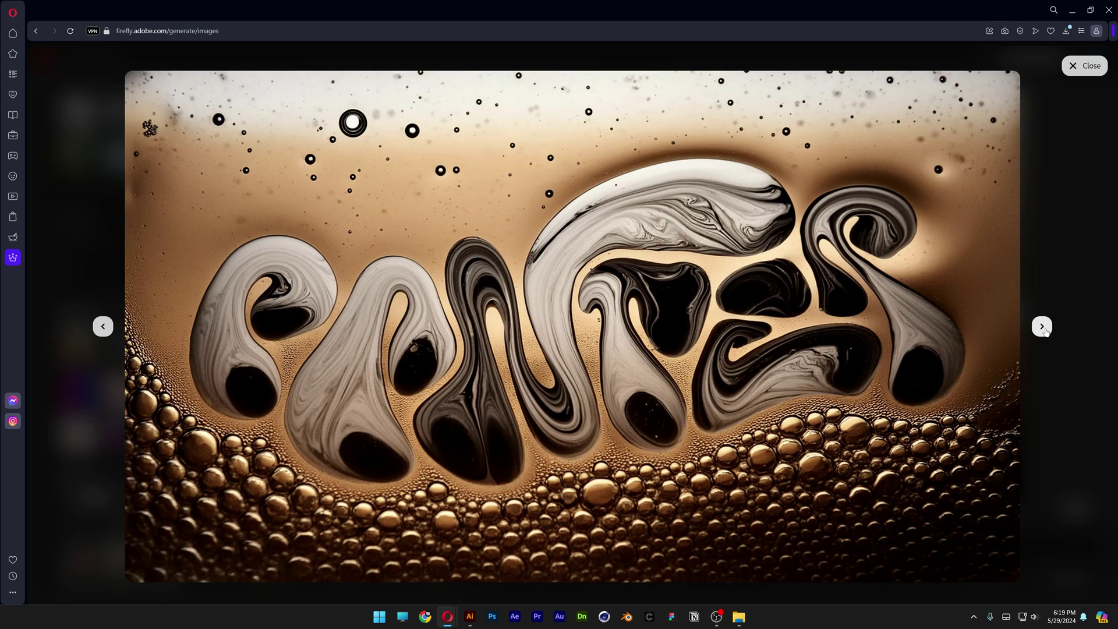
left_click(1042, 328)
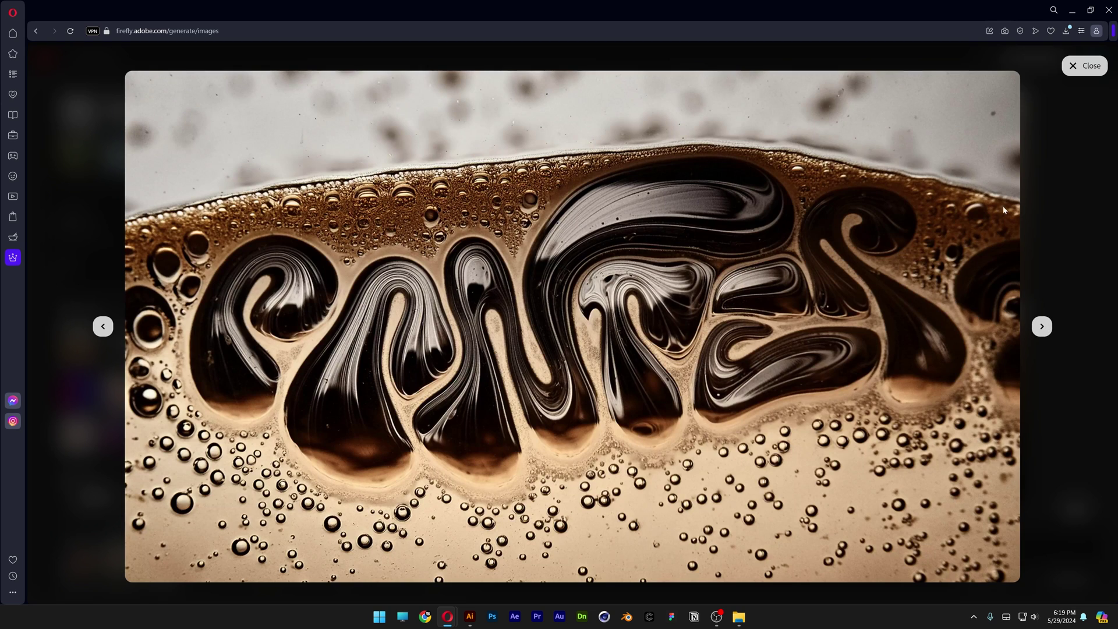
left_click(1083, 66)
left_click(590, 232)
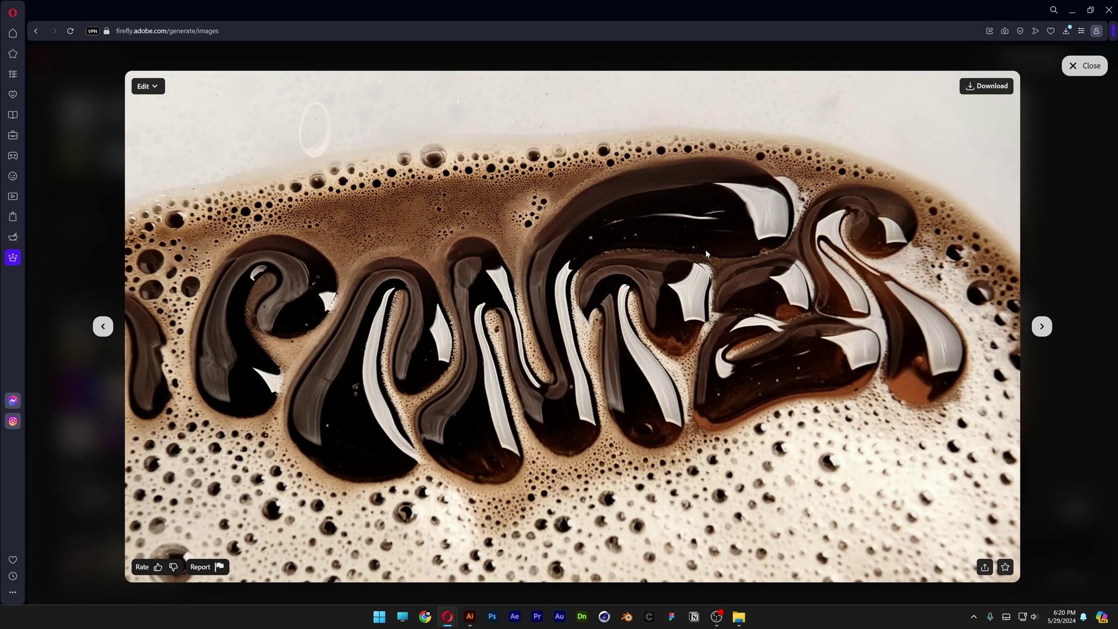
left_click(1042, 328)
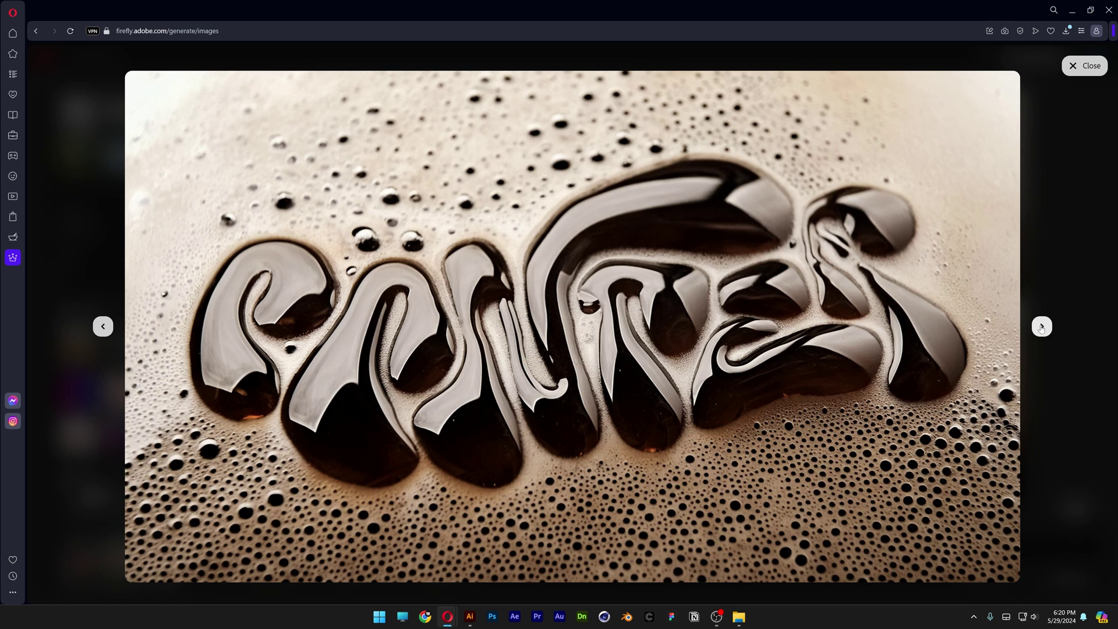
left_click(1086, 69)
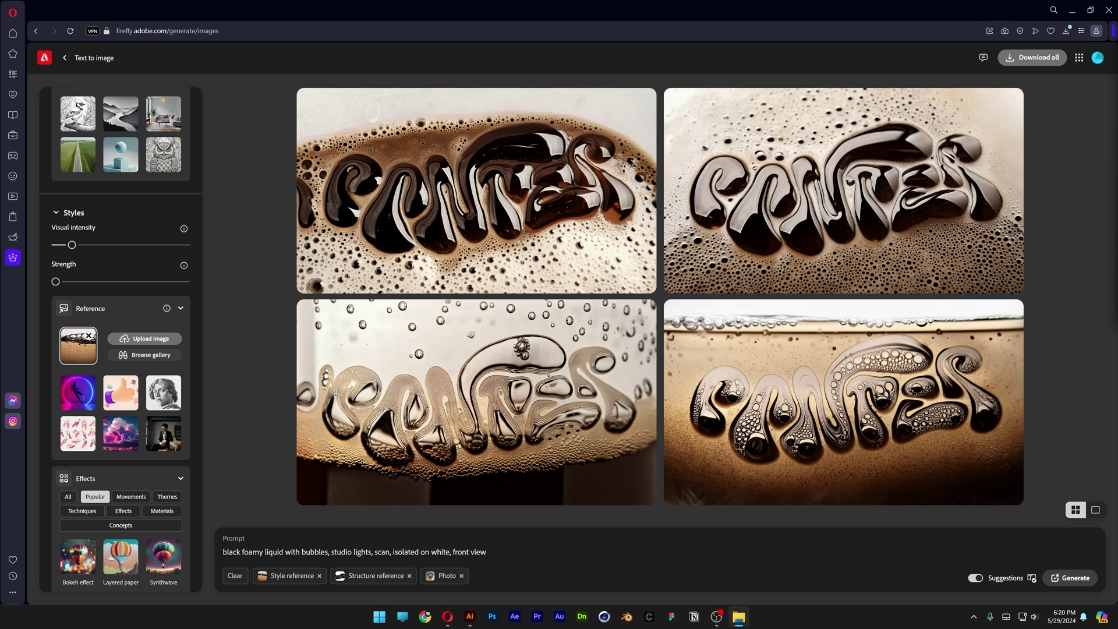